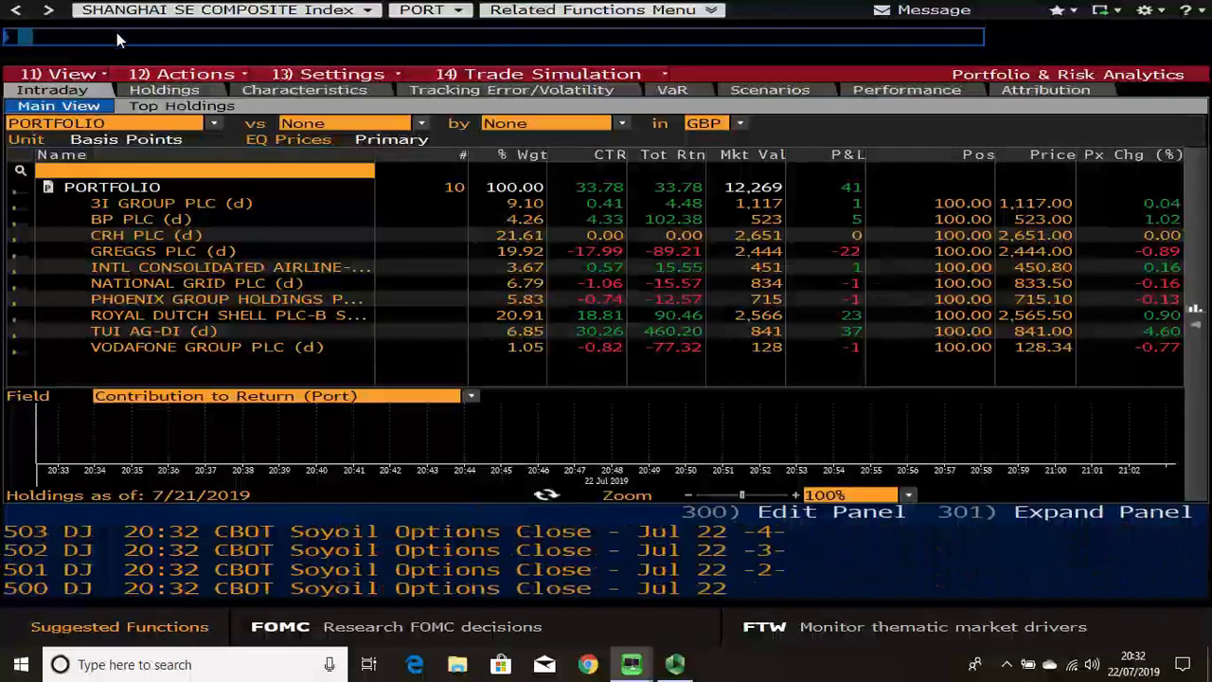
- Reload PORT so the 10-holding portfolio is grouped by GICS sectors in GBP
{"action": "type", "text": "PO"}
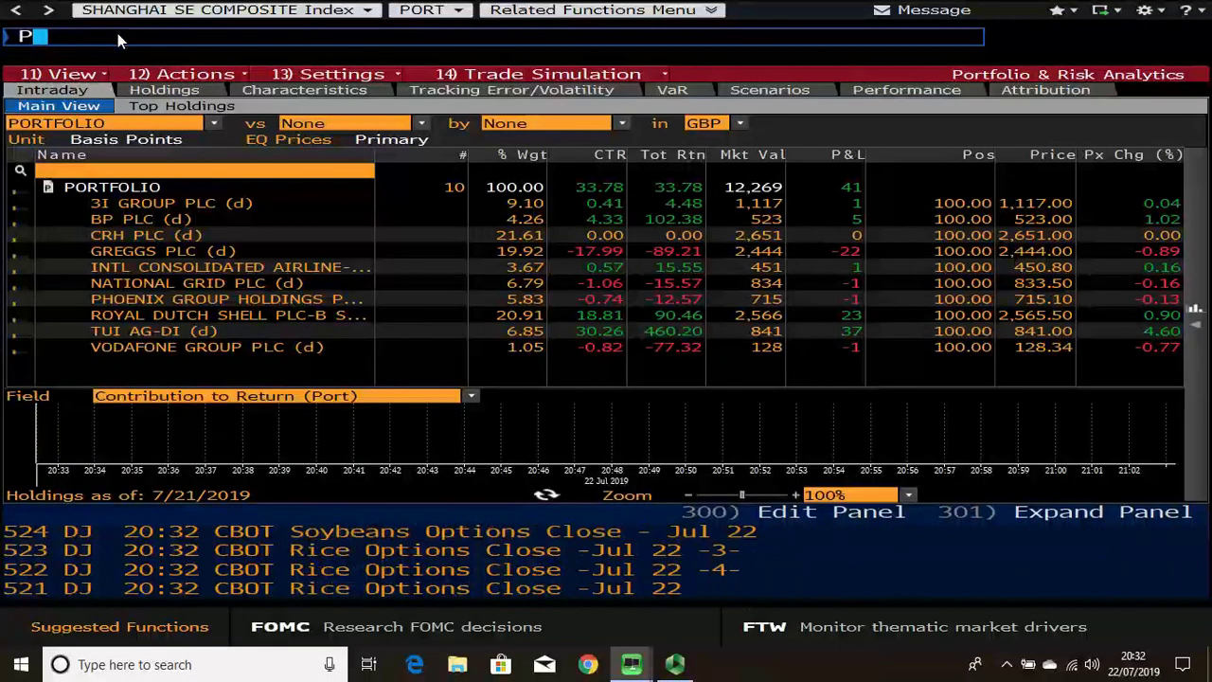
{"action": "type", "text": "RT"}
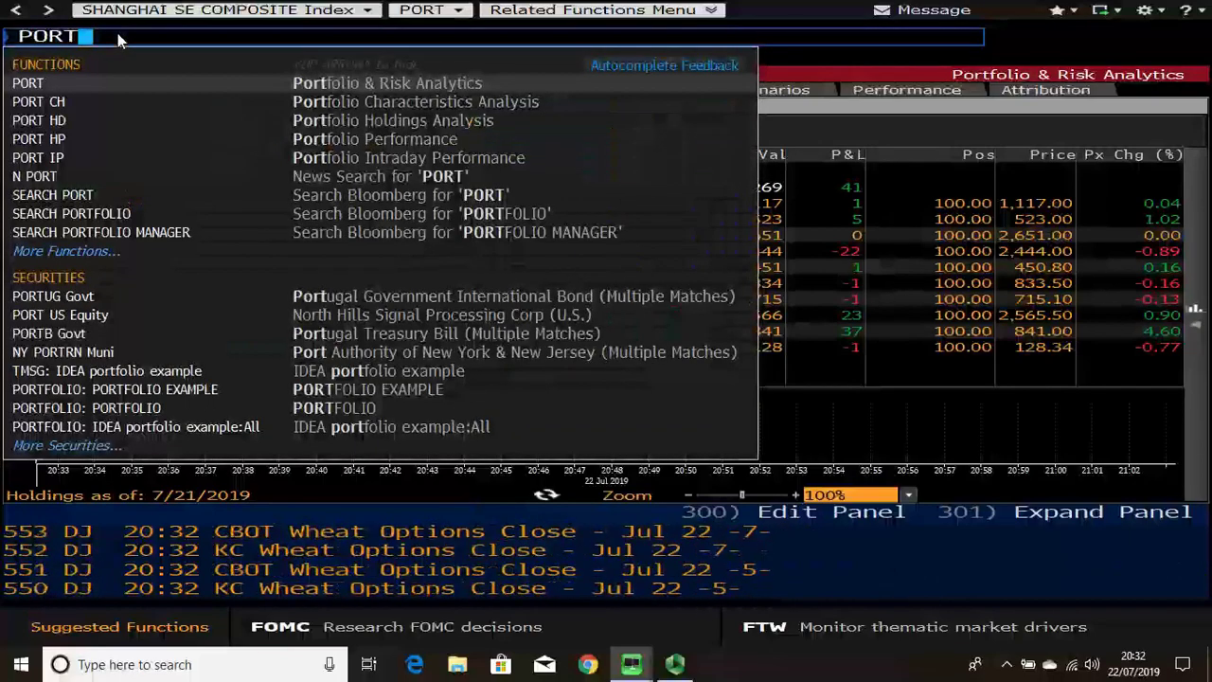
{"action": "key", "text": "Return"}
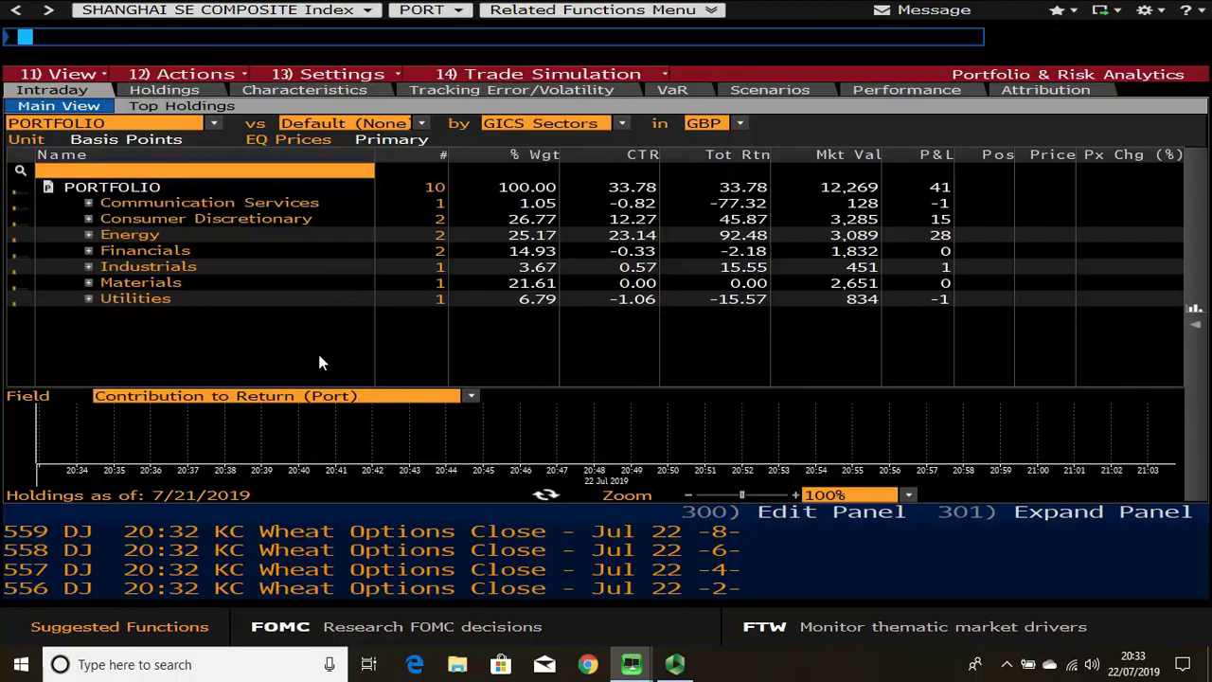
{"action": "left_click", "coordinate": [140, 132]}
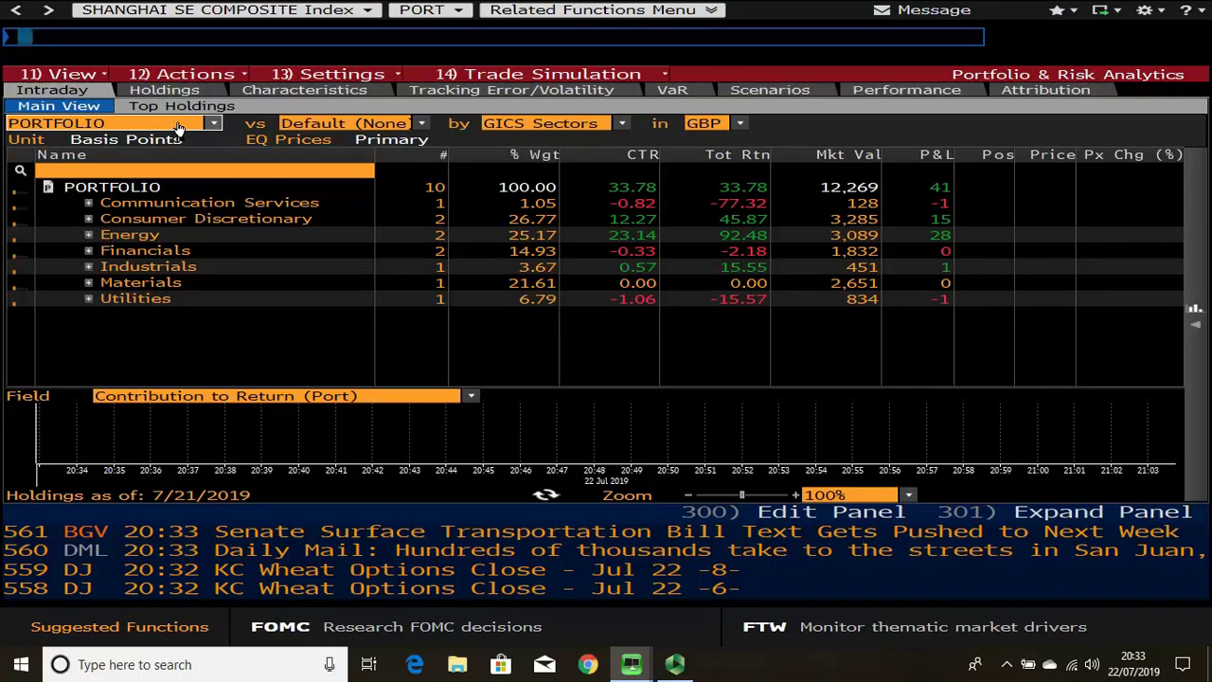
{"action": "left_click", "coordinate": [178, 128]}
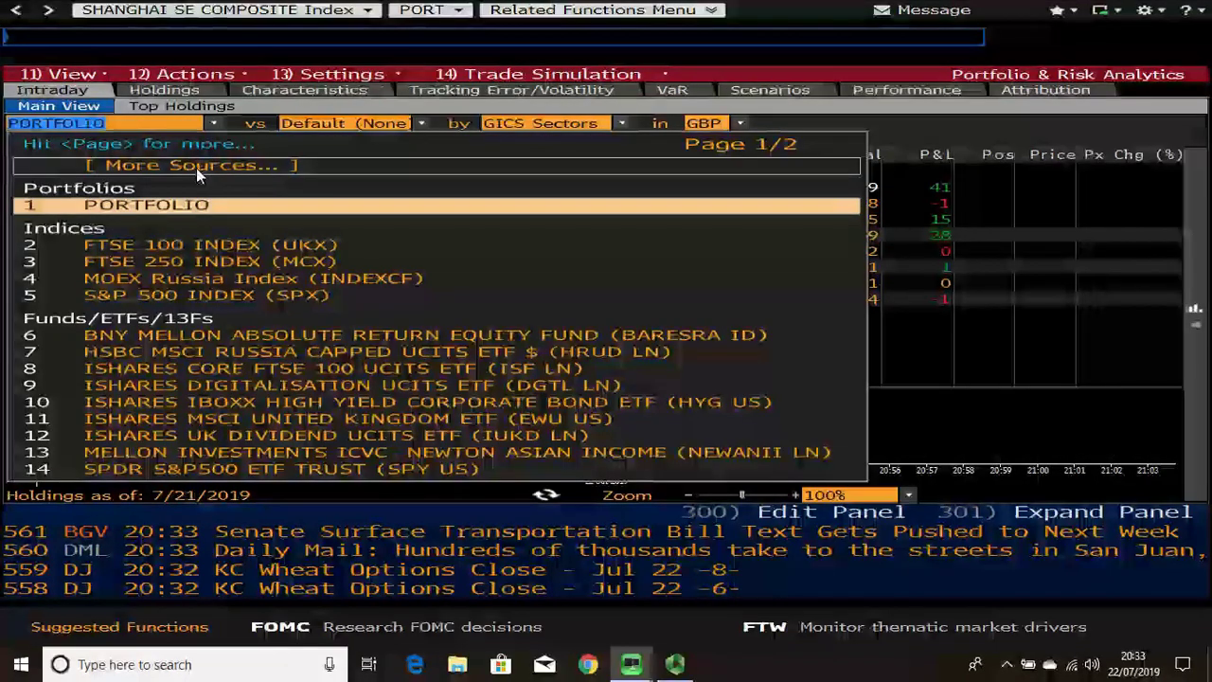
{"action": "left_click", "coordinate": [196, 167]}
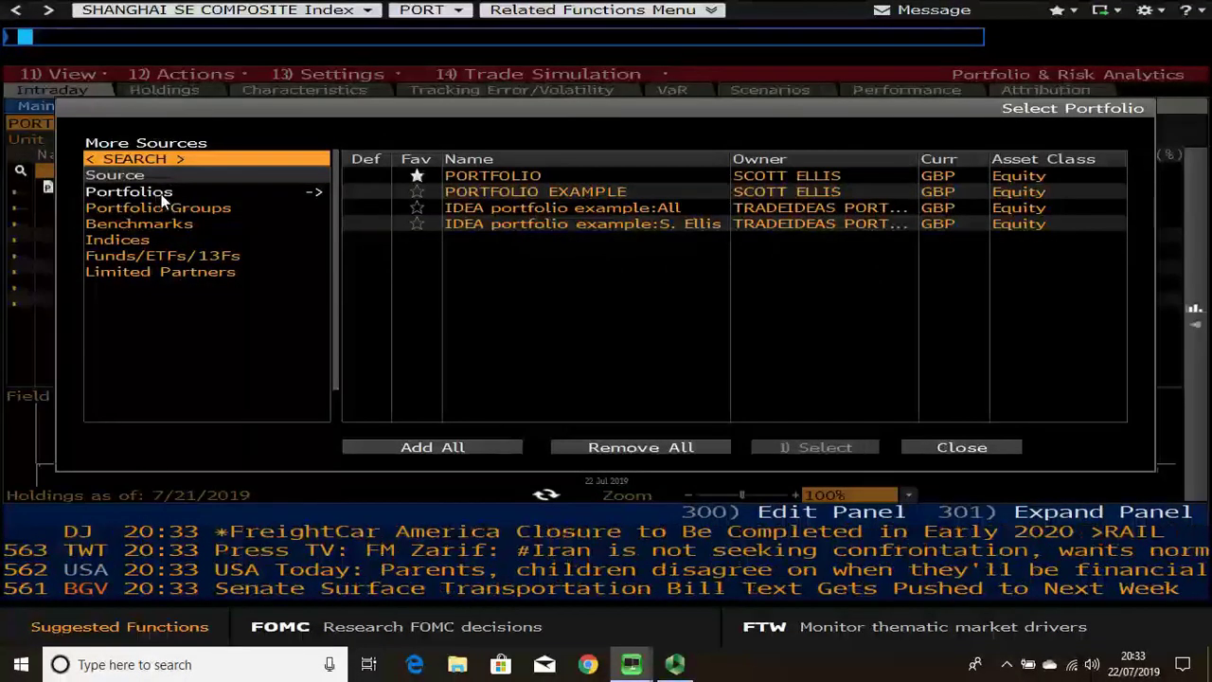
{"action": "left_click", "coordinate": [499, 190]}
{"action": "left_click", "coordinate": [498, 179]}
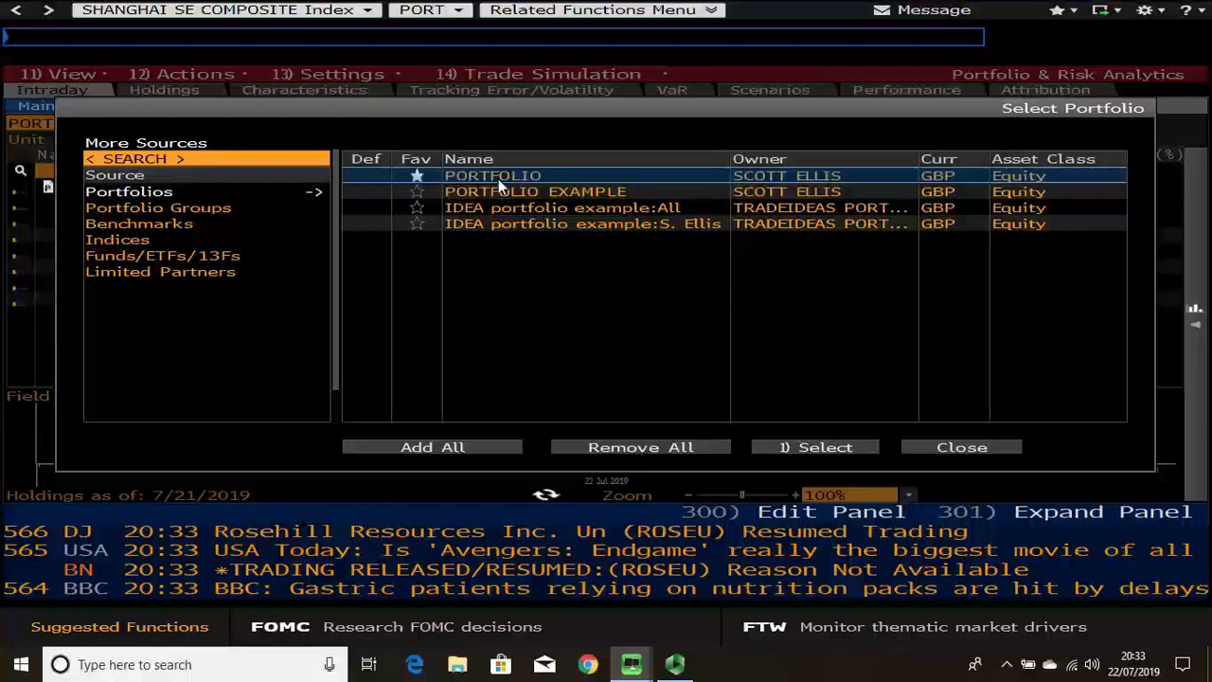
{"action": "left_click", "coordinate": [812, 447]}
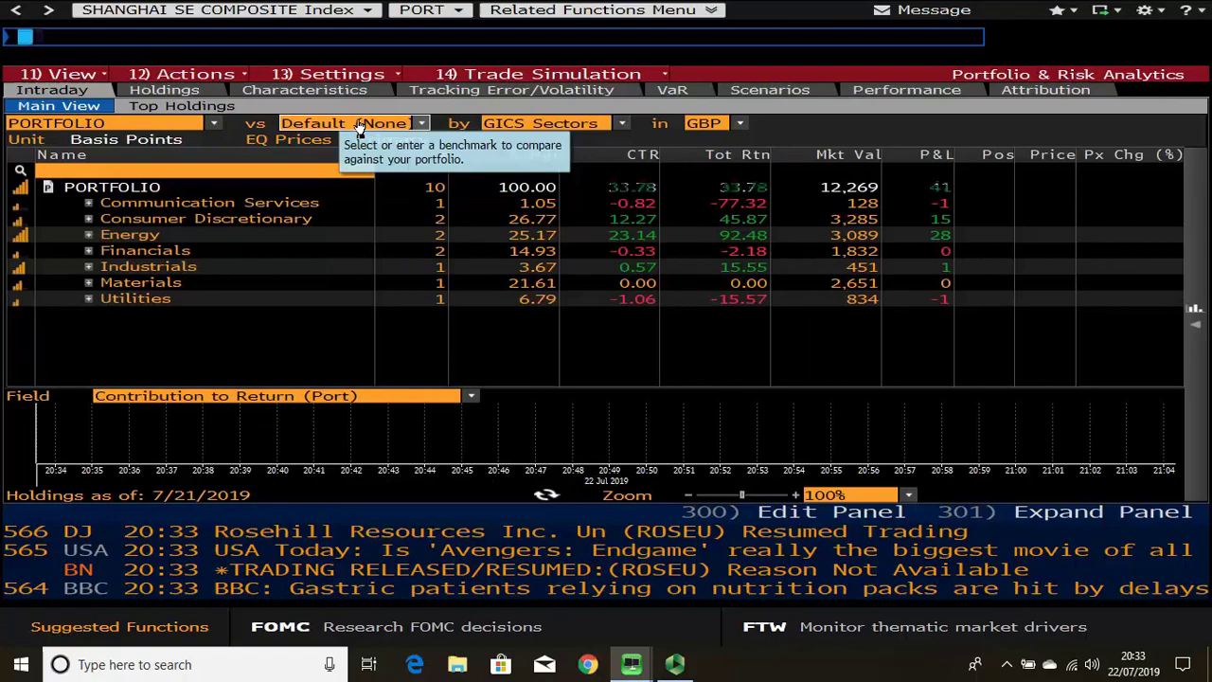
{"action": "left_click", "coordinate": [359, 128]}
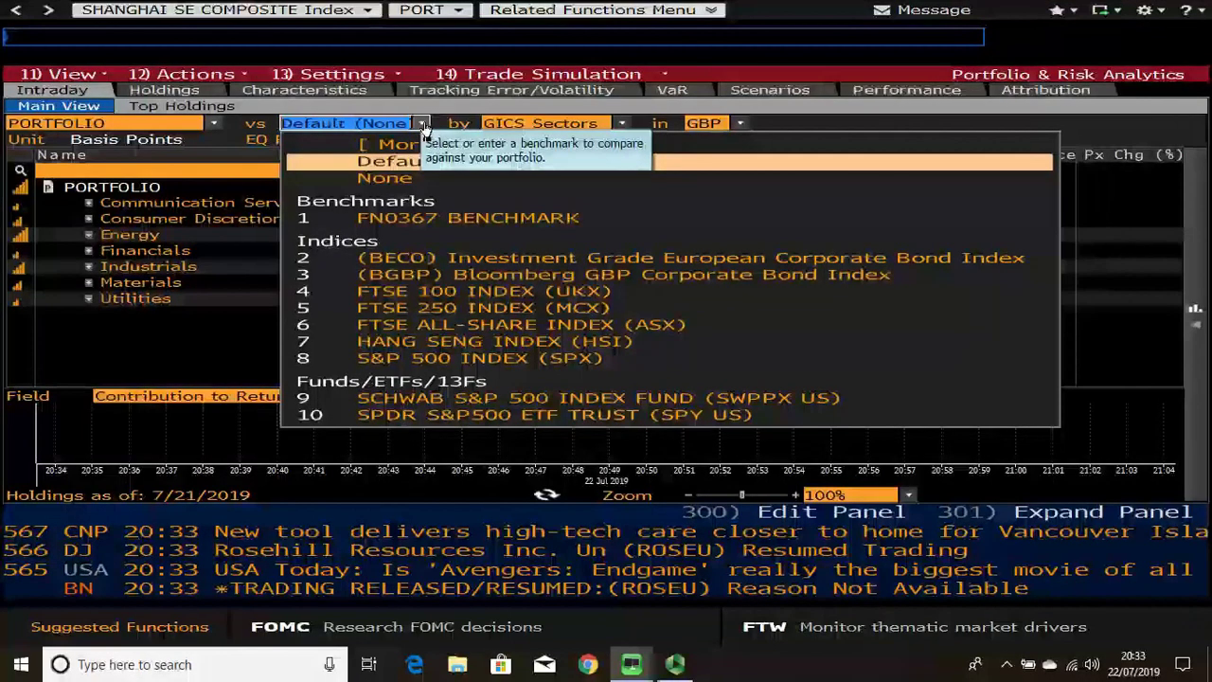
{"action": "left_click", "coordinate": [215, 344]}
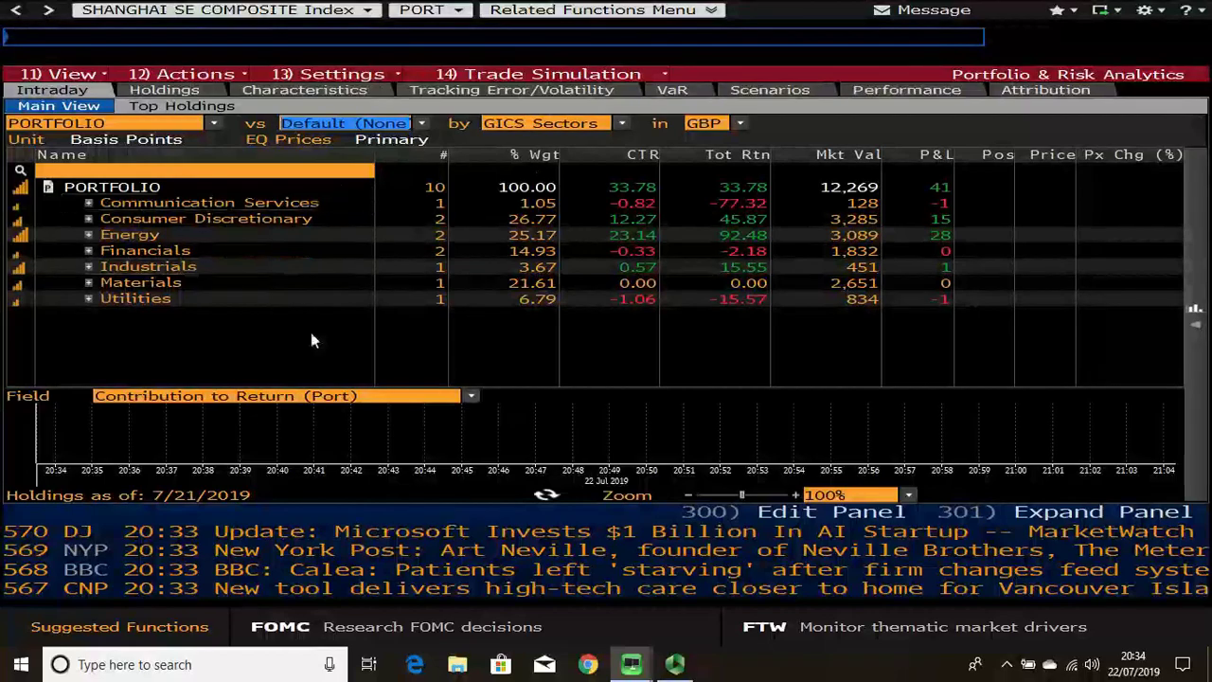
{"action": "left_click", "coordinate": [621, 126]}
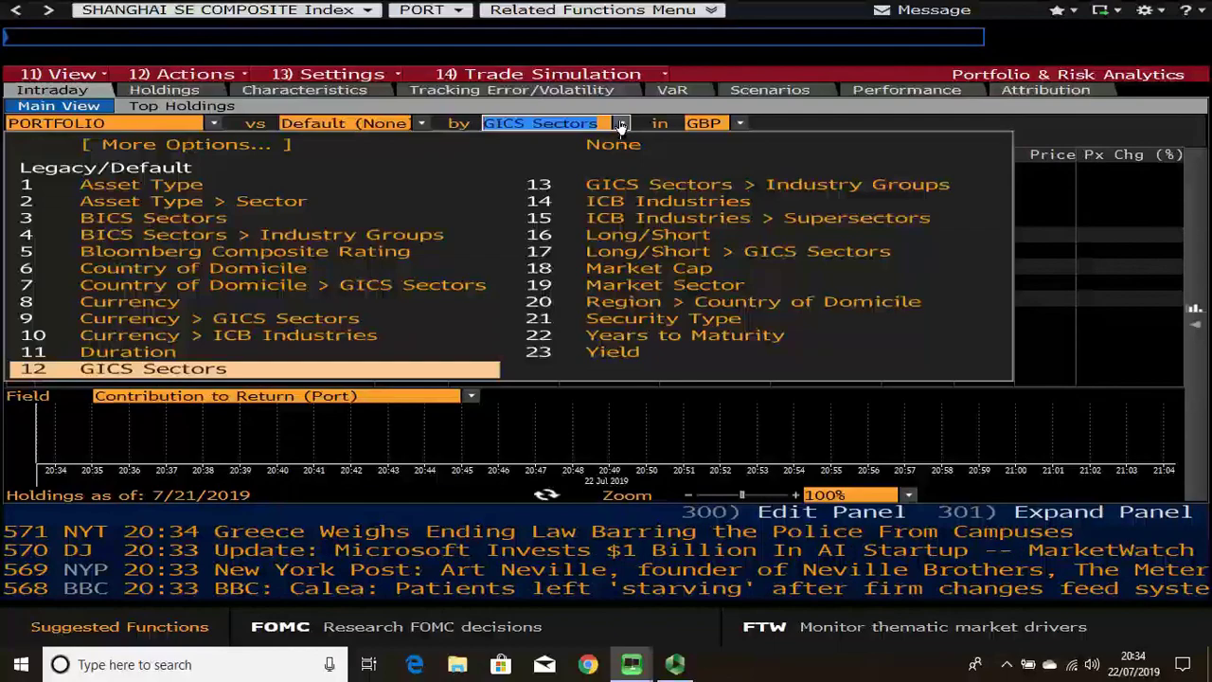
{"action": "left_click", "coordinate": [621, 126]}
{"action": "left_click", "coordinate": [621, 126]}
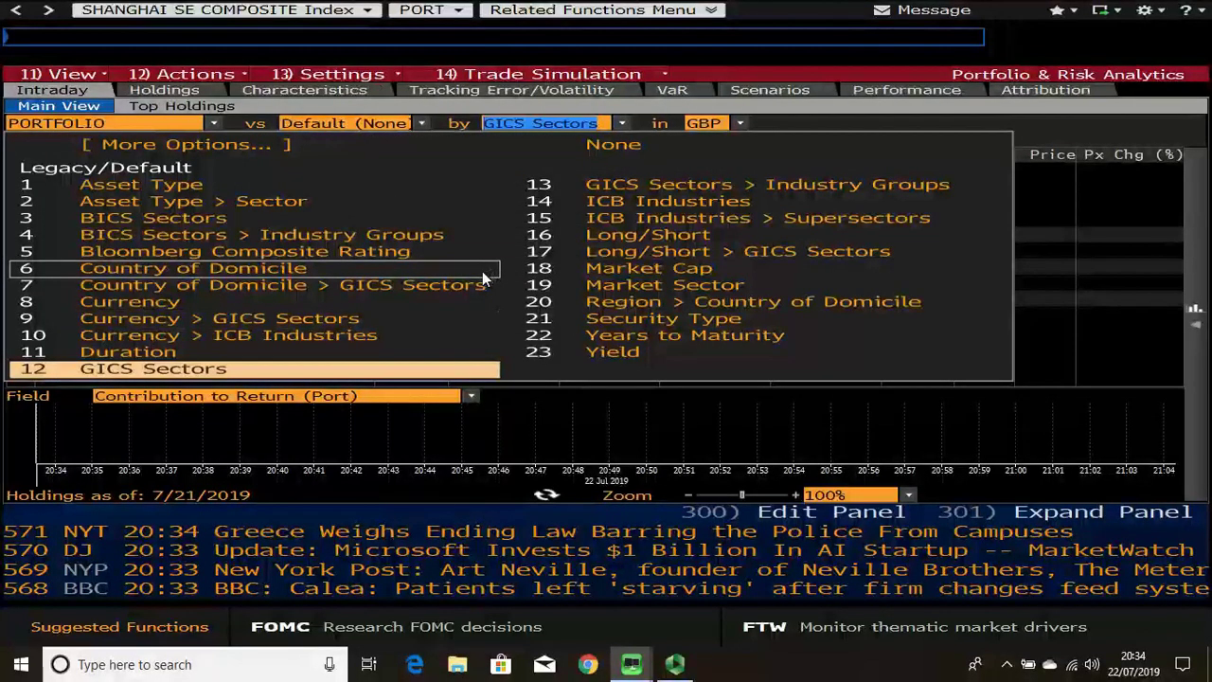
{"action": "left_click", "coordinate": [622, 124]}
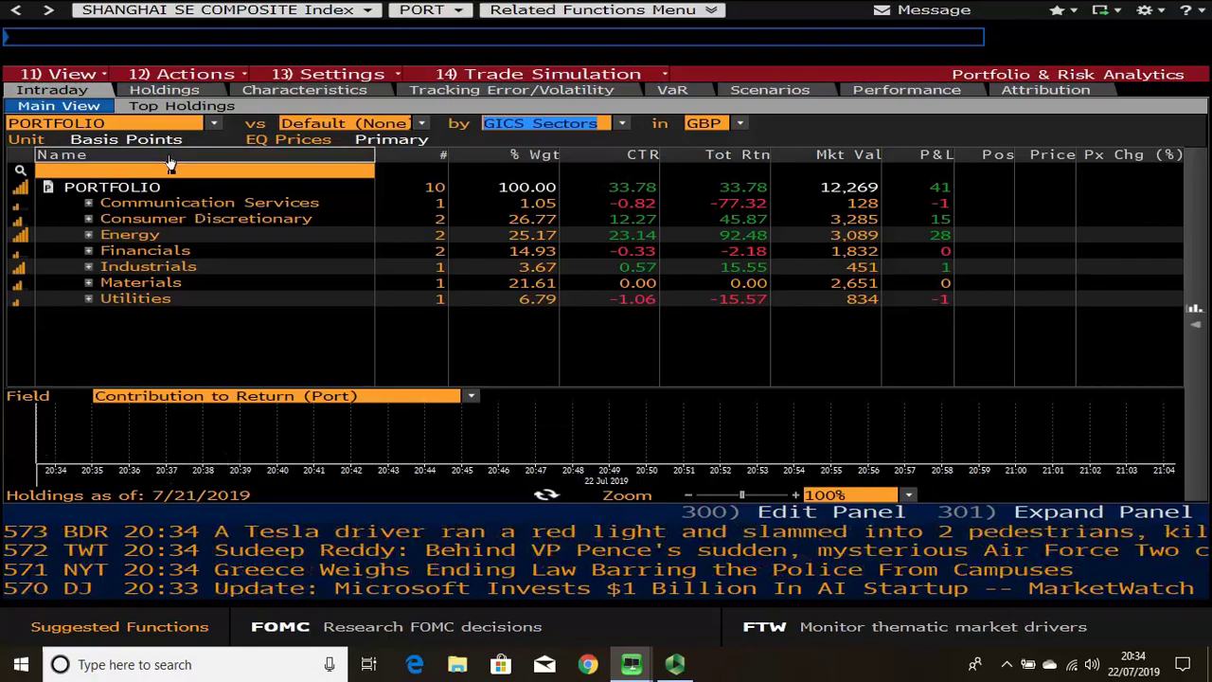
- Review the Holdings sector allocation, then show sector characteristics: beta 0.92, dividend yield 4.39, P/E 13.15
{"action": "left_click", "coordinate": [164, 92]}
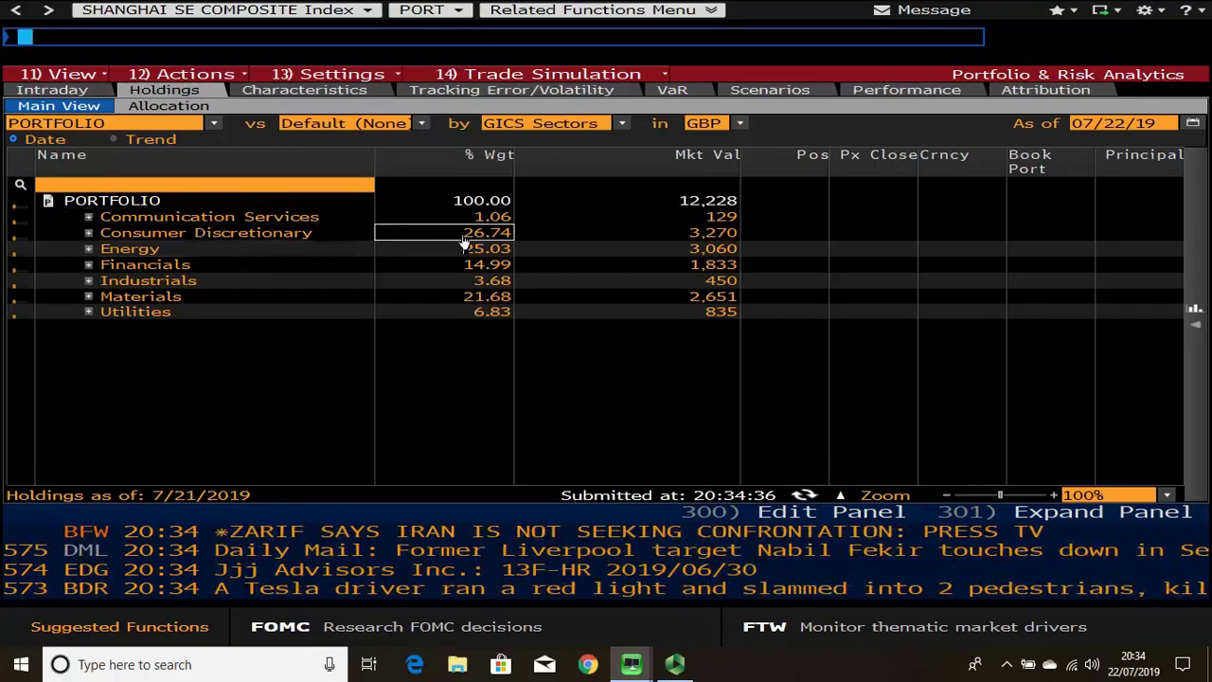
{"action": "left_click", "coordinate": [184, 110]}
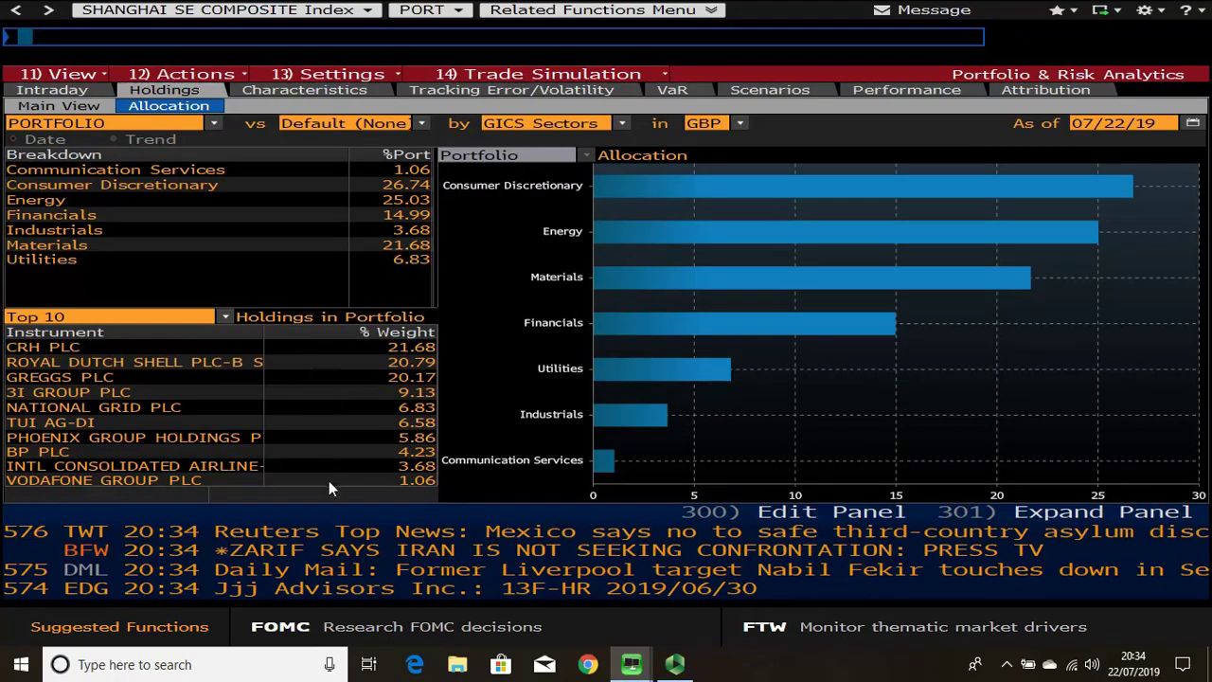
{"action": "left_click", "coordinate": [288, 92]}
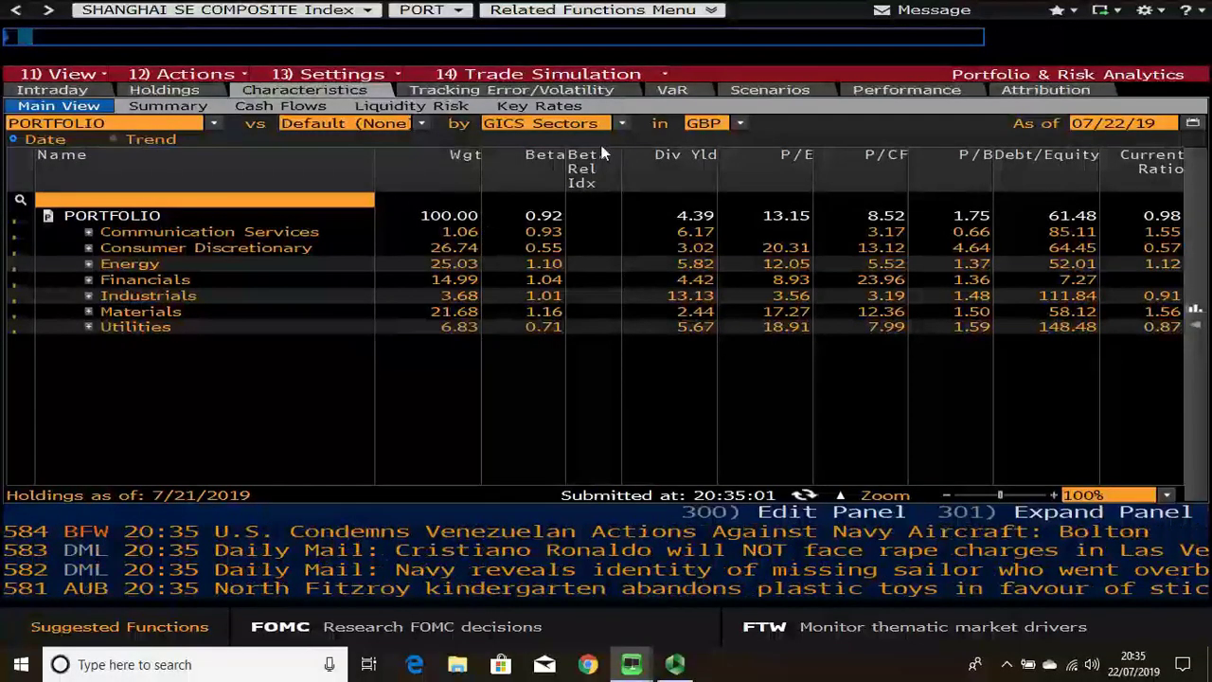
- Set the grouping to None so each holding is listed individually
{"action": "left_click", "coordinate": [620, 123]}
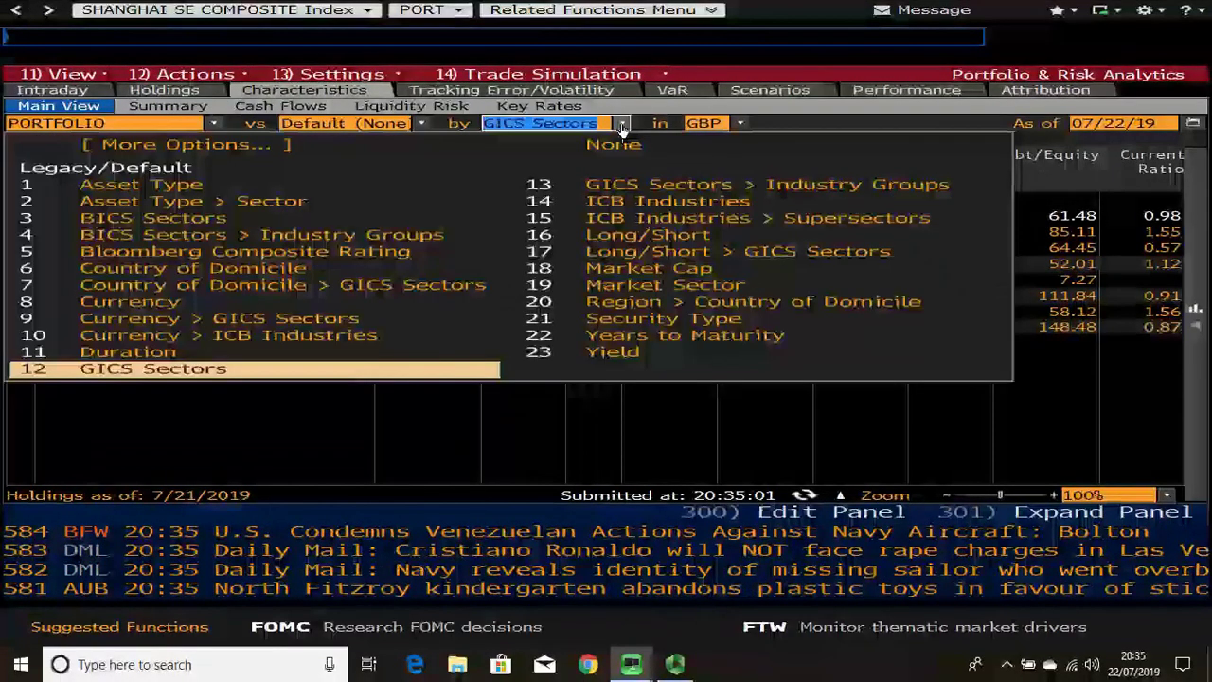
{"action": "left_click", "coordinate": [572, 155]}
{"action": "key", "text": "Return"}
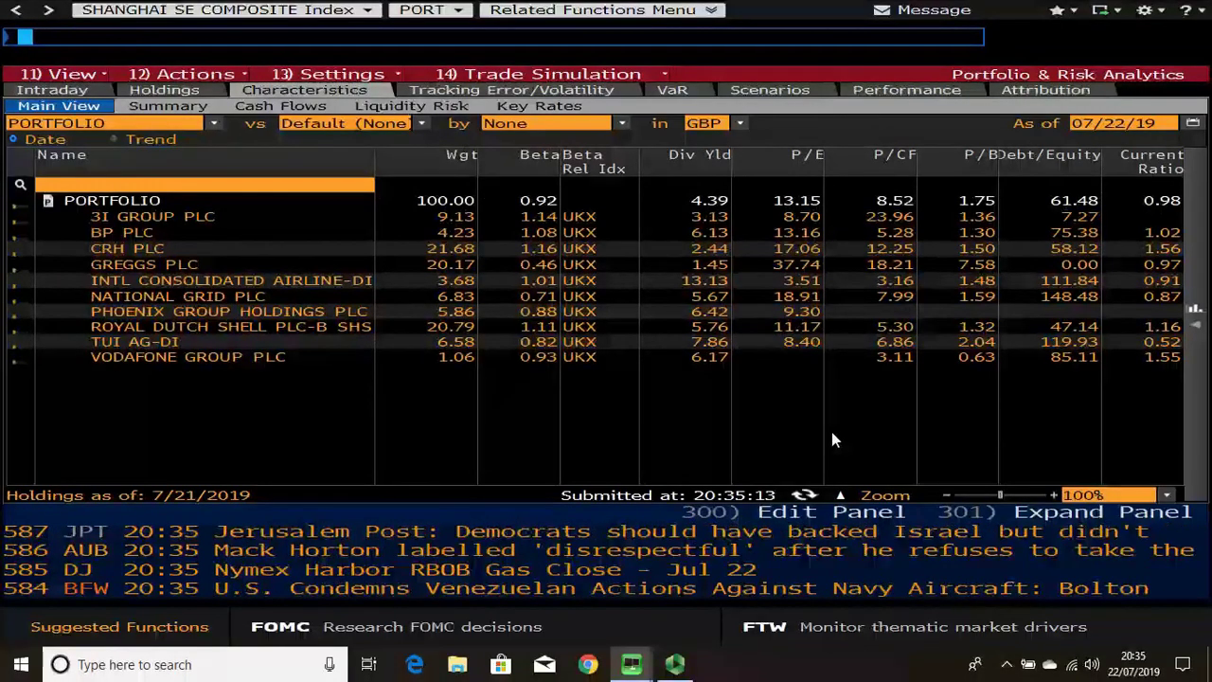
- Open View Manager for MY_EQTY_VIEW from the P/E column's Add/Remove Fields option
{"action": "mouse_move", "coordinate": [763, 173]}
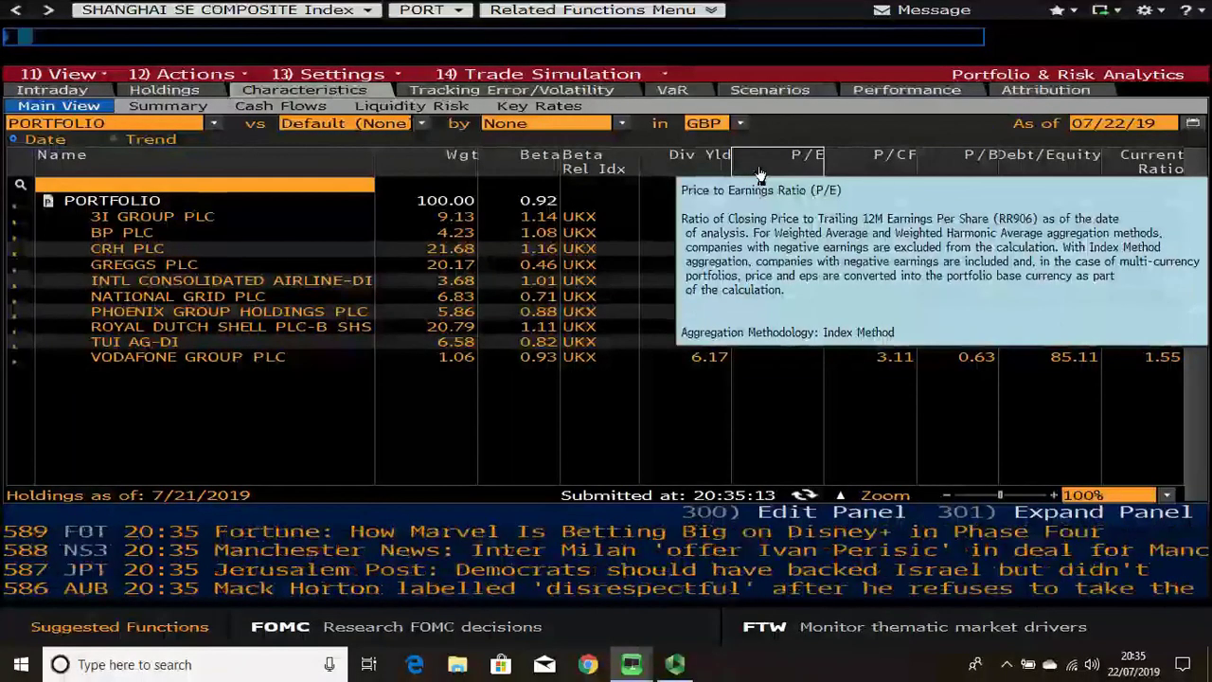
{"action": "right_click", "coordinate": [759, 175]}
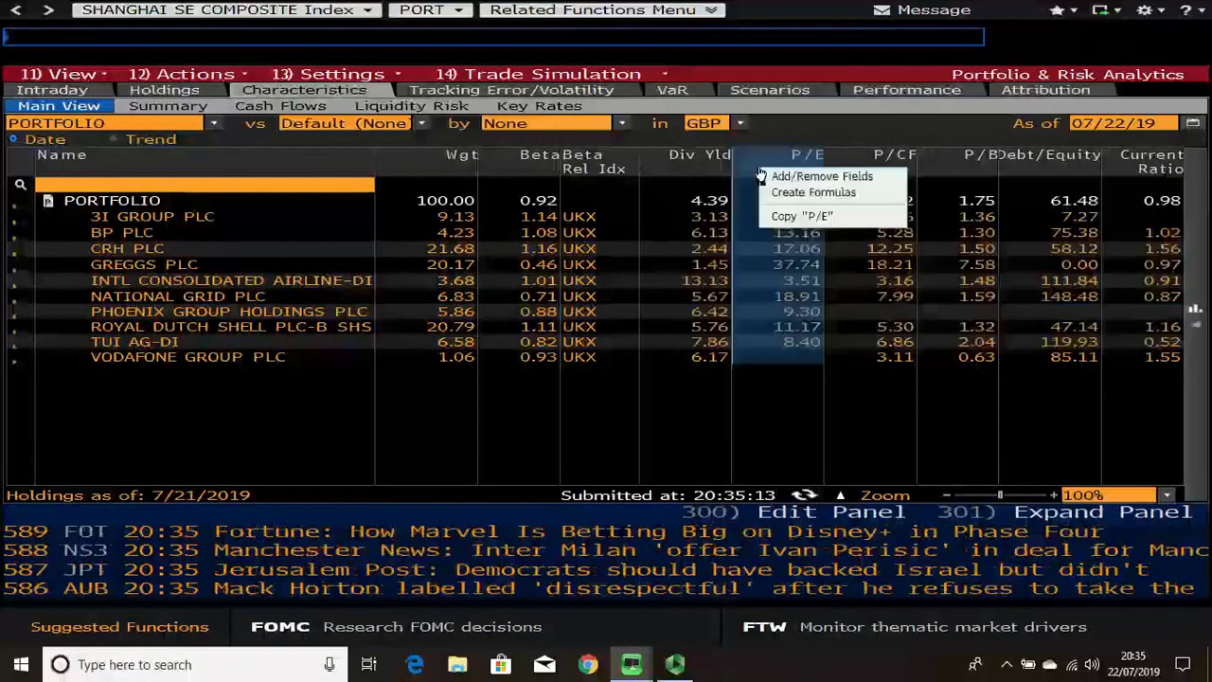
{"action": "left_click", "coordinate": [822, 178]}
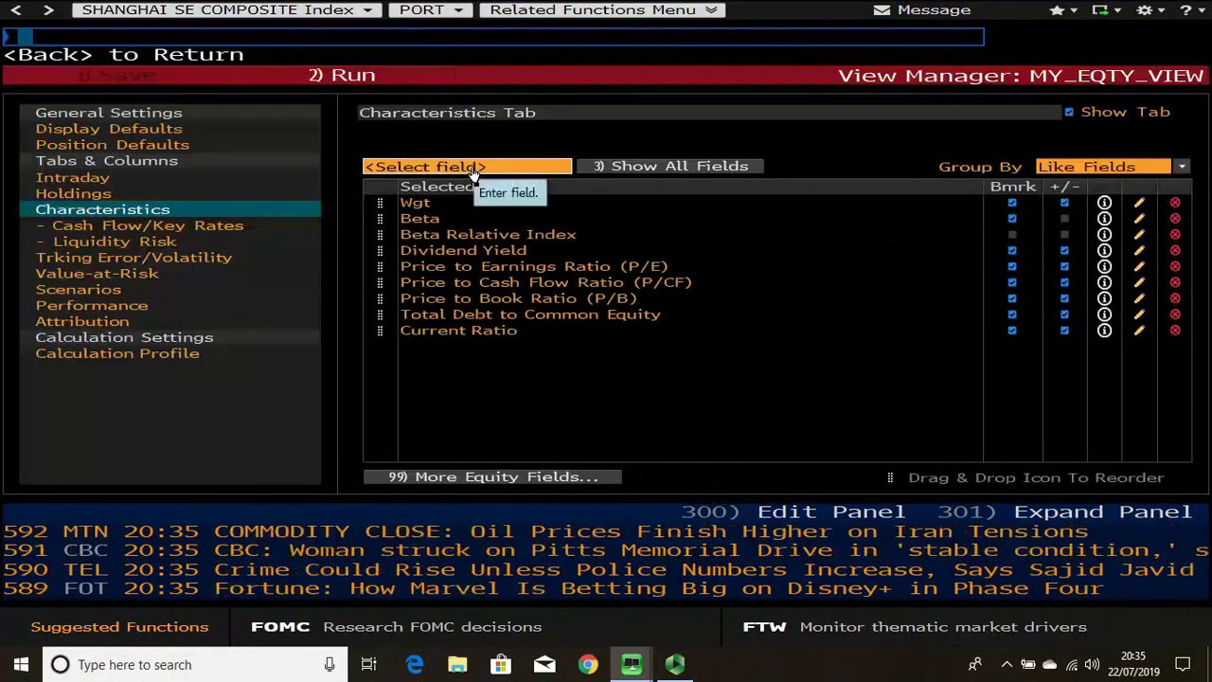
- Save MY_EQTY_VIEW and return to the Characteristics table of ten holdings, Wgt to Current Ratio
{"action": "left_click", "coordinate": [472, 170]}
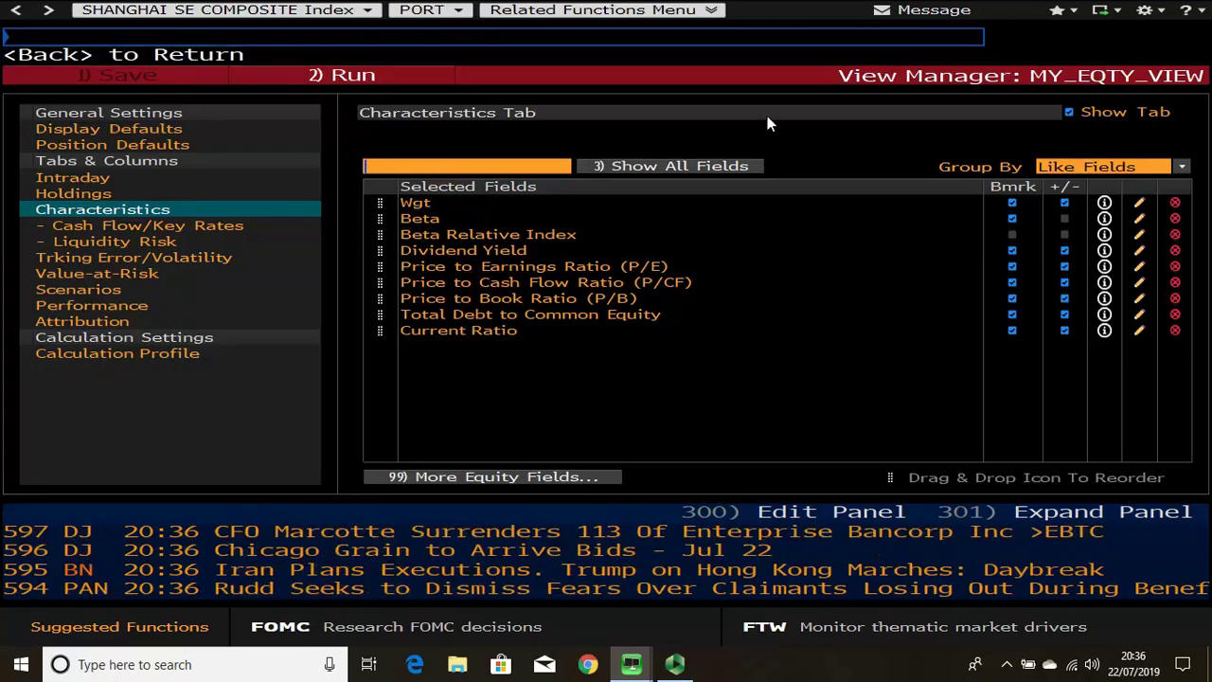
{"action": "left_click", "coordinate": [106, 81]}
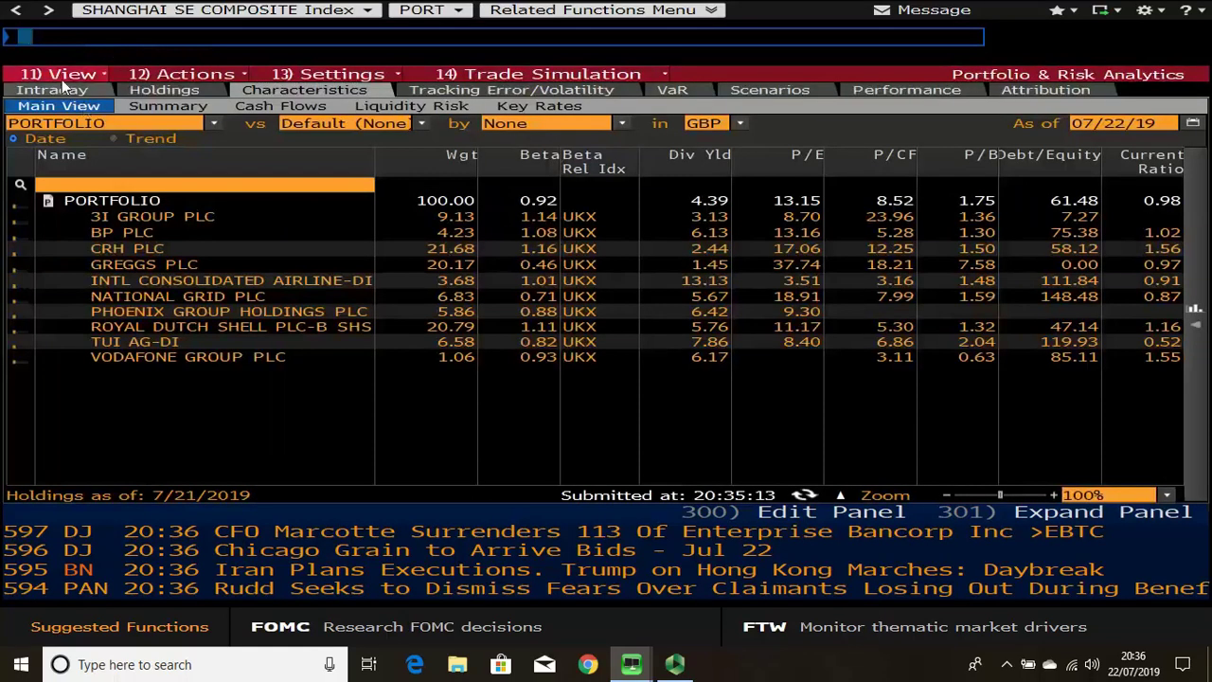
- Display the Cash Flows bar chart of projected July–October 2019 payments, peaking in September
{"action": "left_click", "coordinate": [61, 73]}
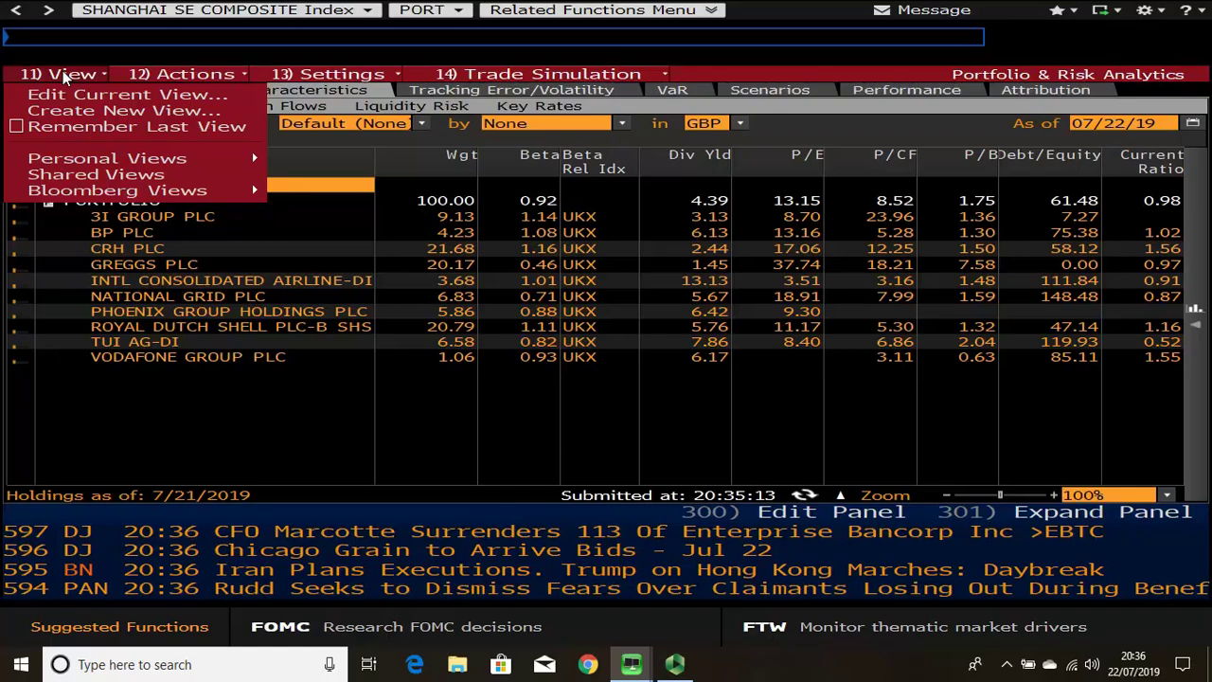
{"action": "left_click", "coordinate": [62, 70]}
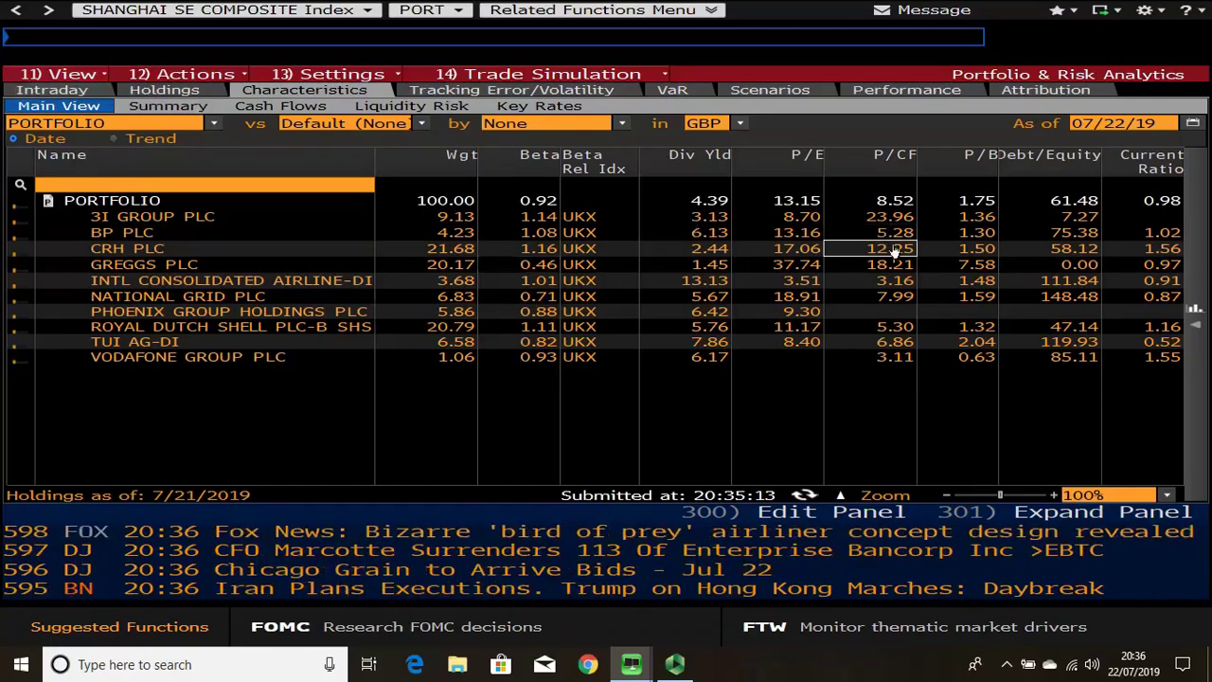
{"action": "left_click", "coordinate": [167, 105]}
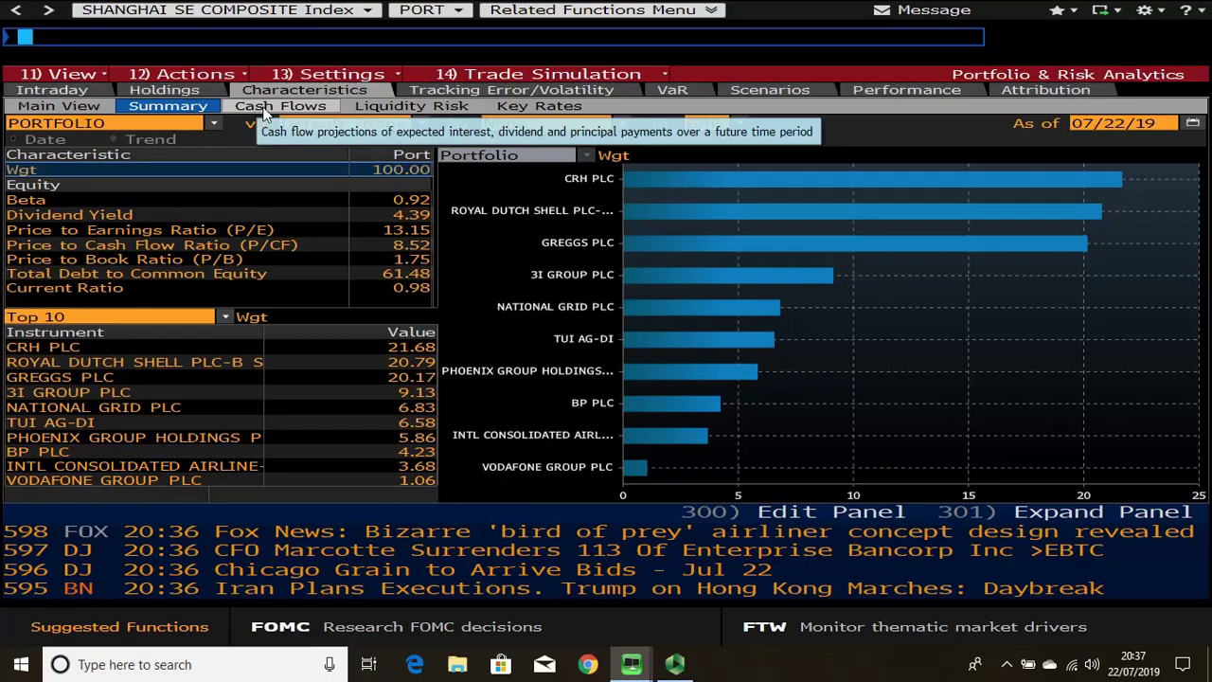
{"action": "left_click", "coordinate": [268, 107]}
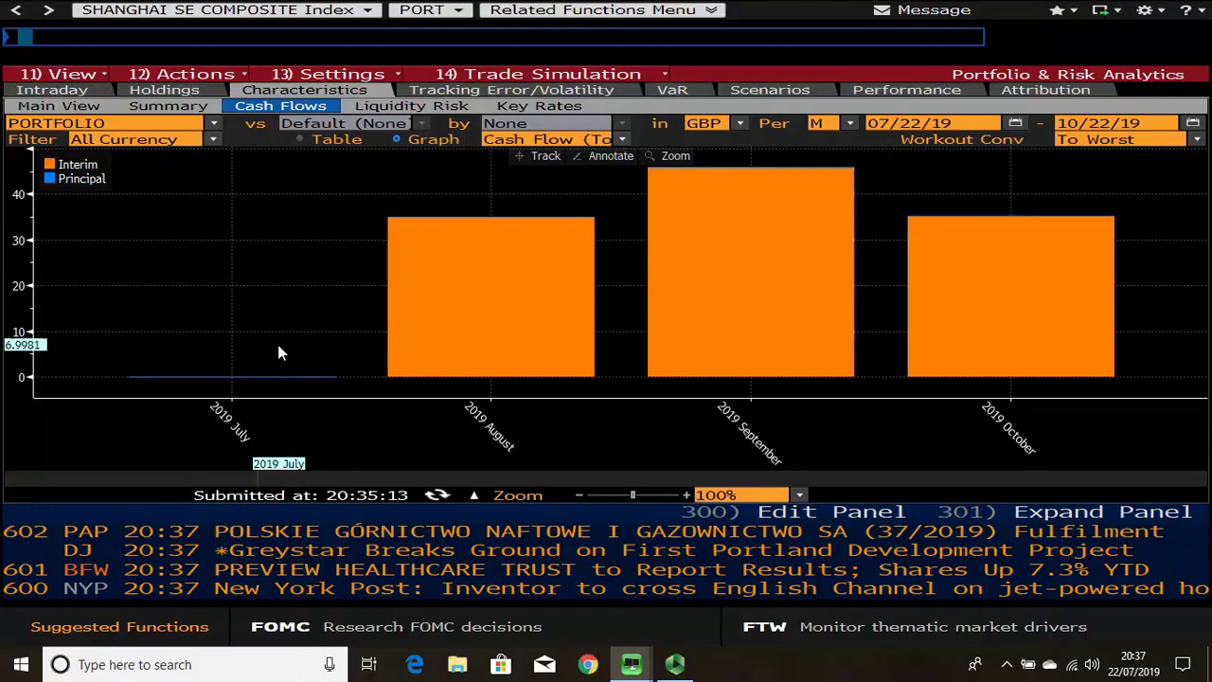
- Check Liquidity Risk and Key Rates, then show Tracking Error/Volatility with total risk 13.80
{"action": "left_click", "coordinate": [426, 107]}
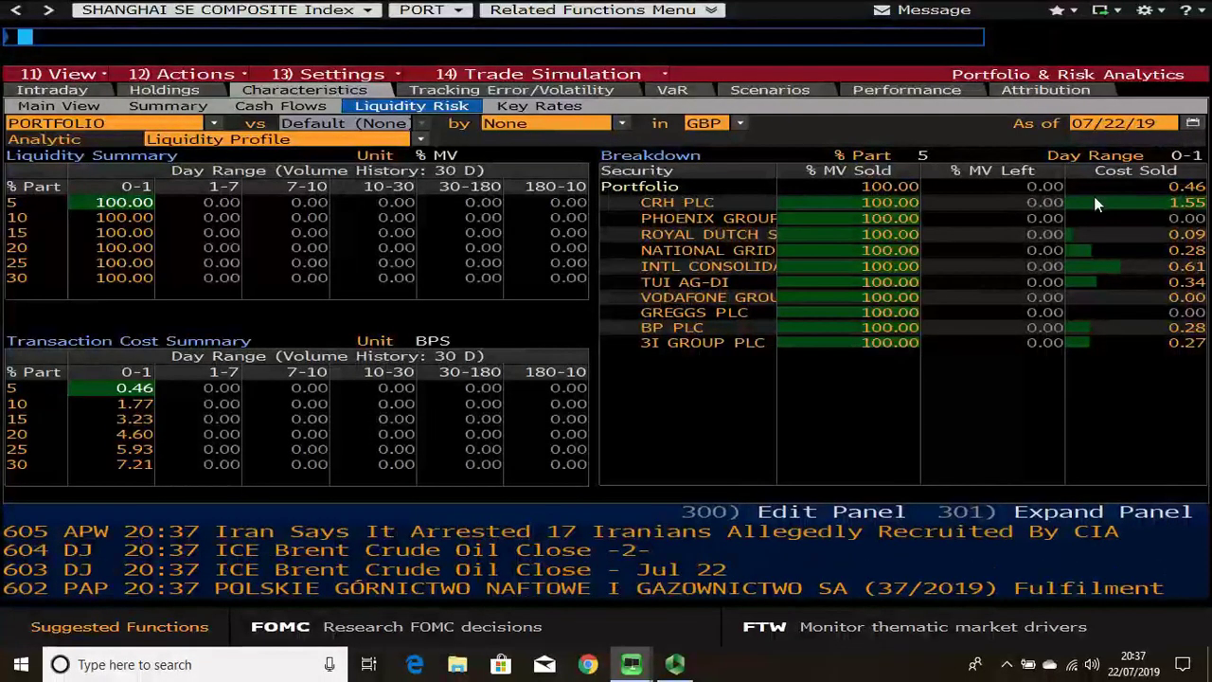
{"action": "mouse_move", "coordinate": [1096, 208]}
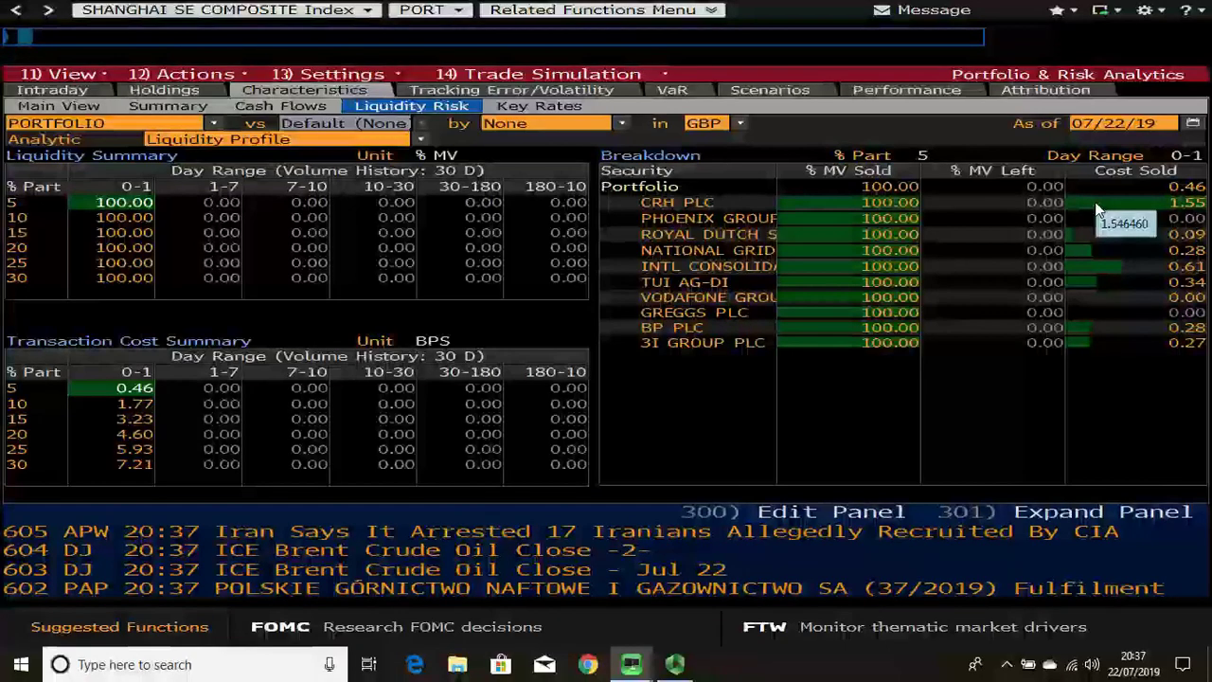
{"action": "left_click", "coordinate": [551, 105]}
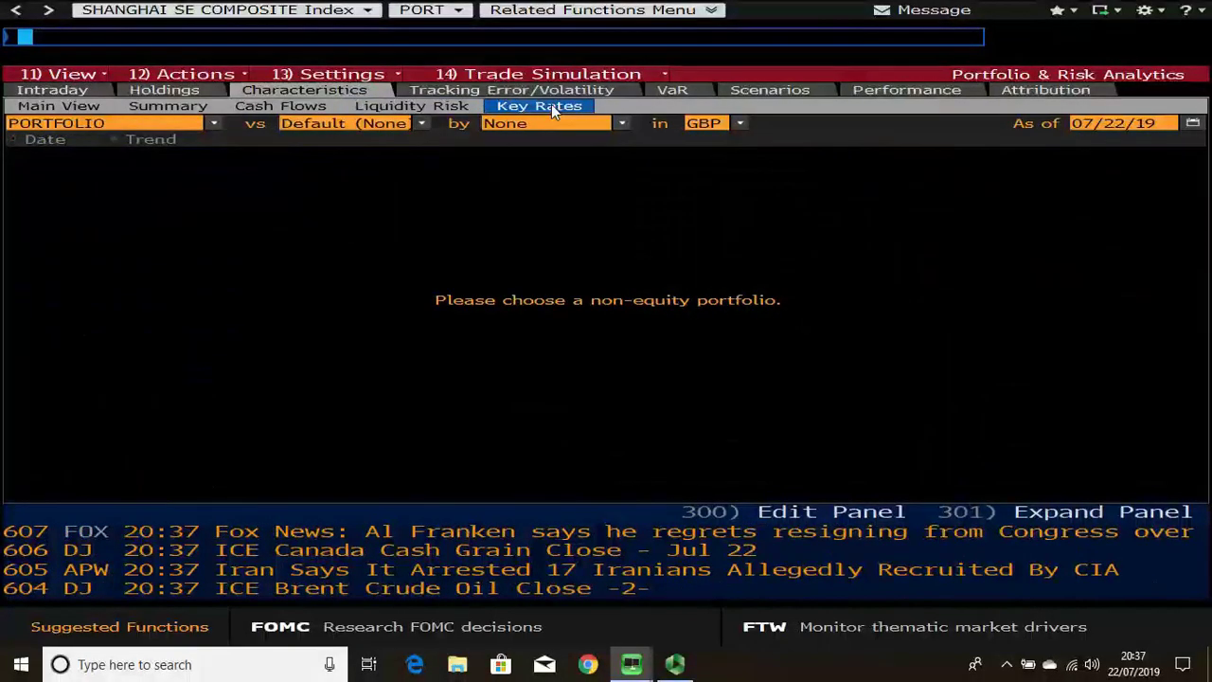
{"action": "left_click", "coordinate": [538, 93]}
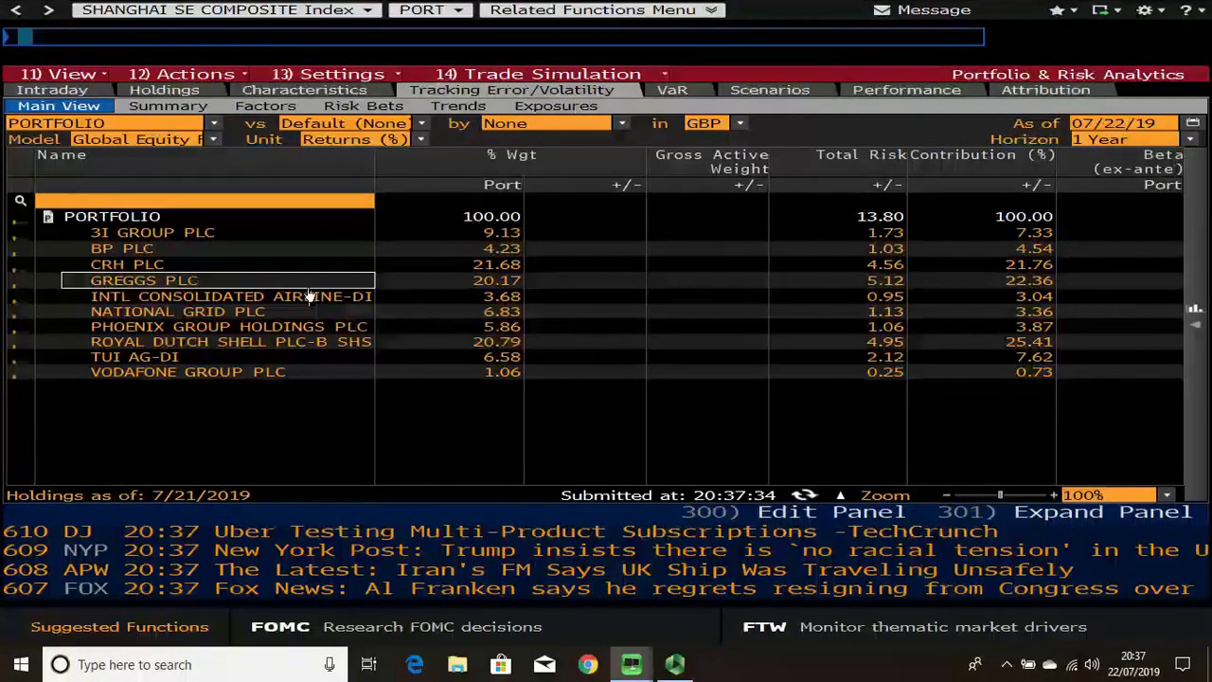
- Rerun the risk Summary with the European Equity Fundamental model: total 12.42, factor 10.86, non-factor 6.04
{"action": "left_click", "coordinate": [169, 106]}
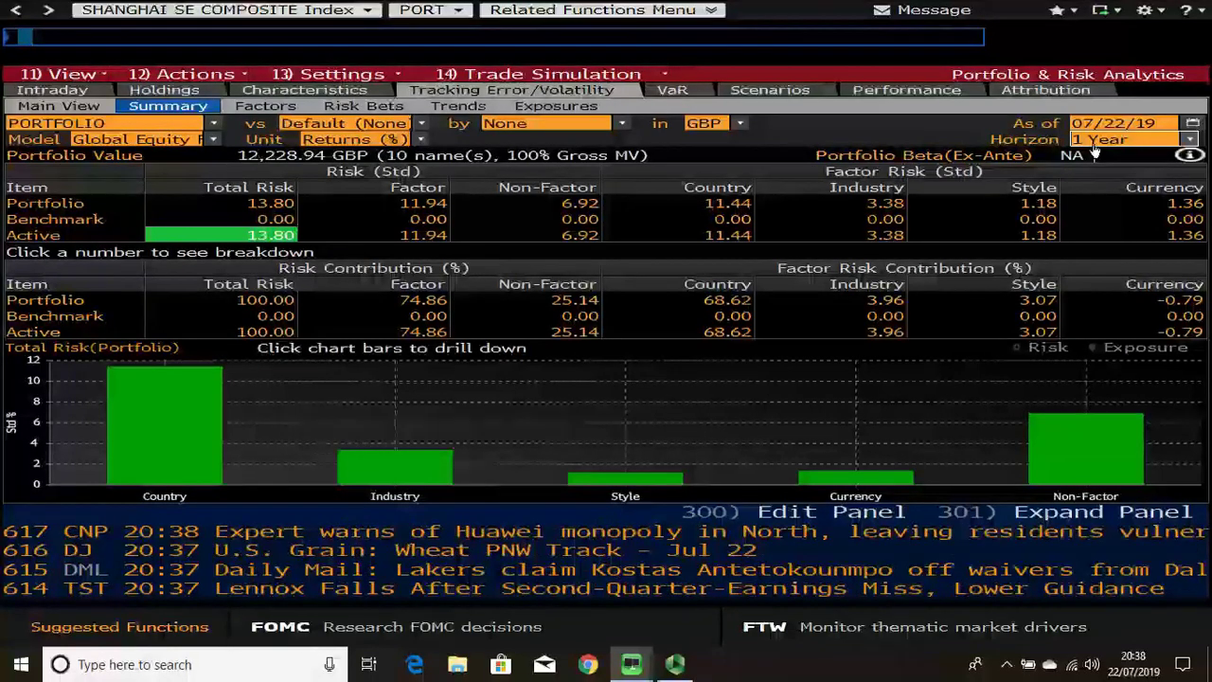
{"action": "left_click", "coordinate": [159, 142]}
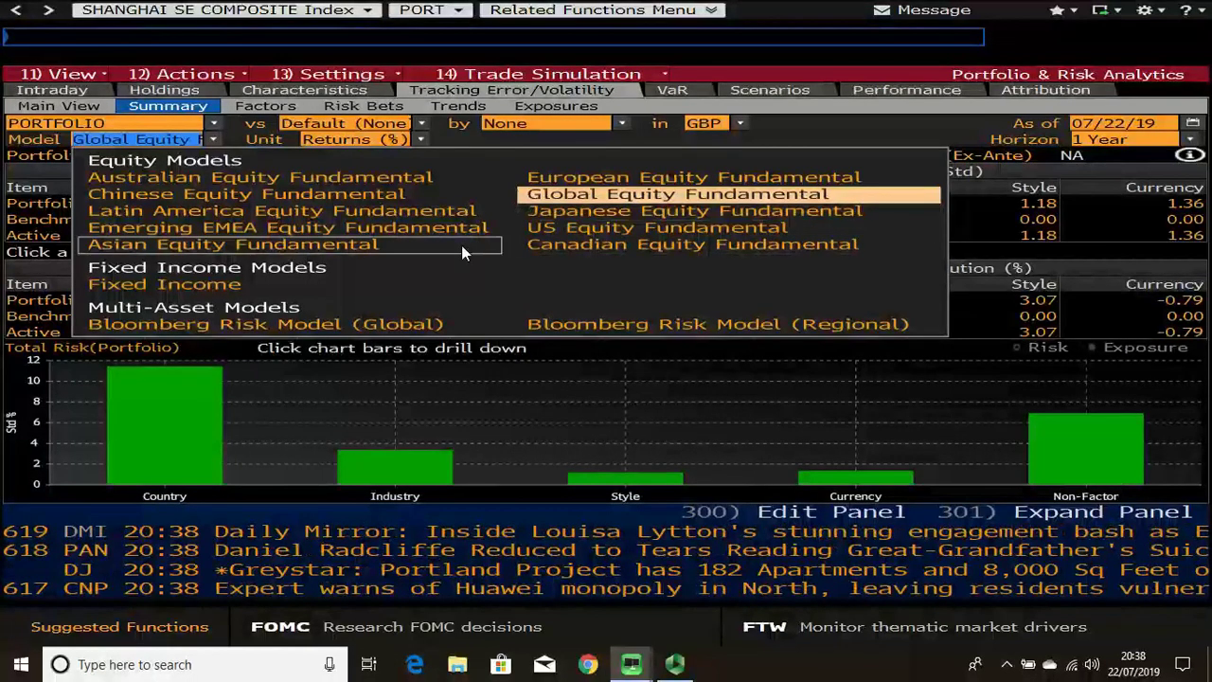
{"action": "left_click", "coordinate": [572, 180]}
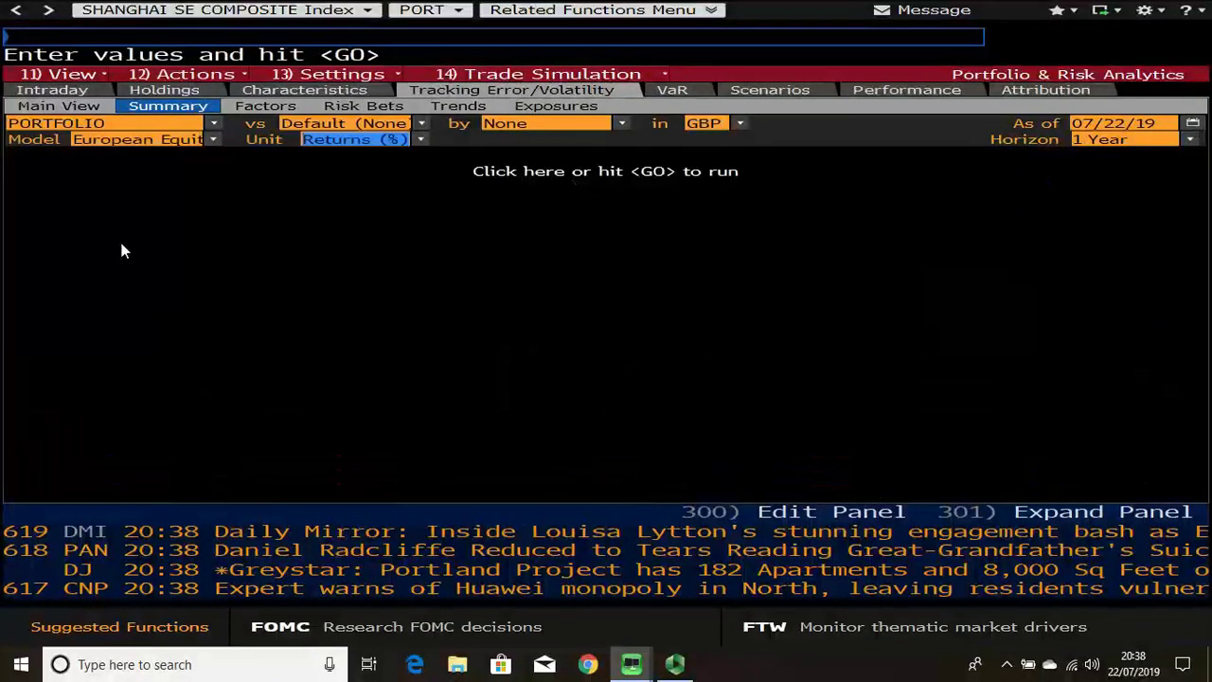
{"action": "key", "text": "Return"}
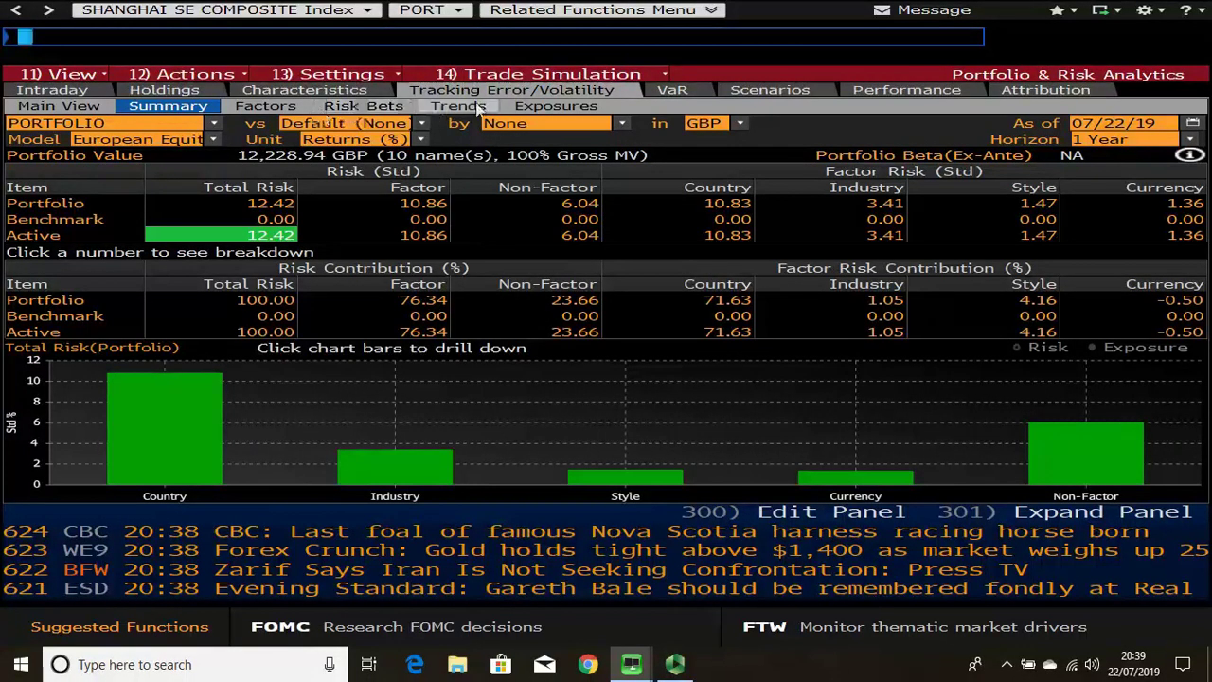
- Show the Risk Bets view with top and bottom five bets, CRH PLC leading at 24.92%
{"action": "left_click", "coordinate": [363, 107]}
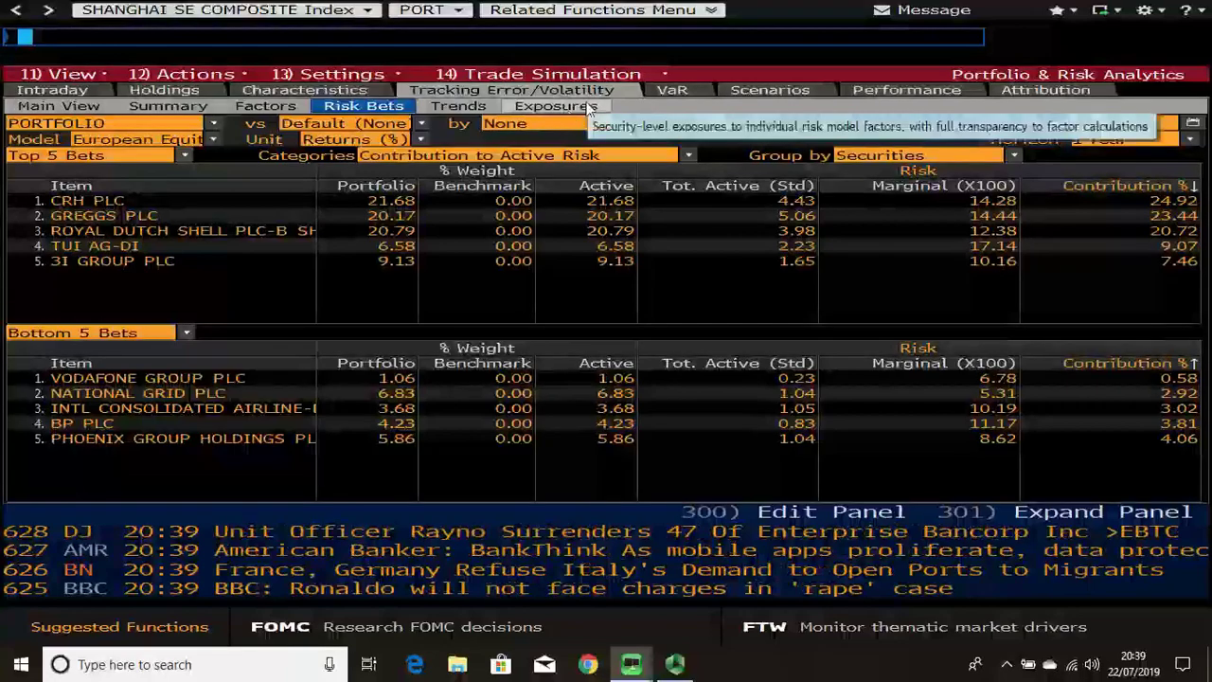
- Open VaR Comparison, showing 95% Monte Carlo VaR of 156 with GREGGS PLC contributing most
{"action": "left_click", "coordinate": [676, 87]}
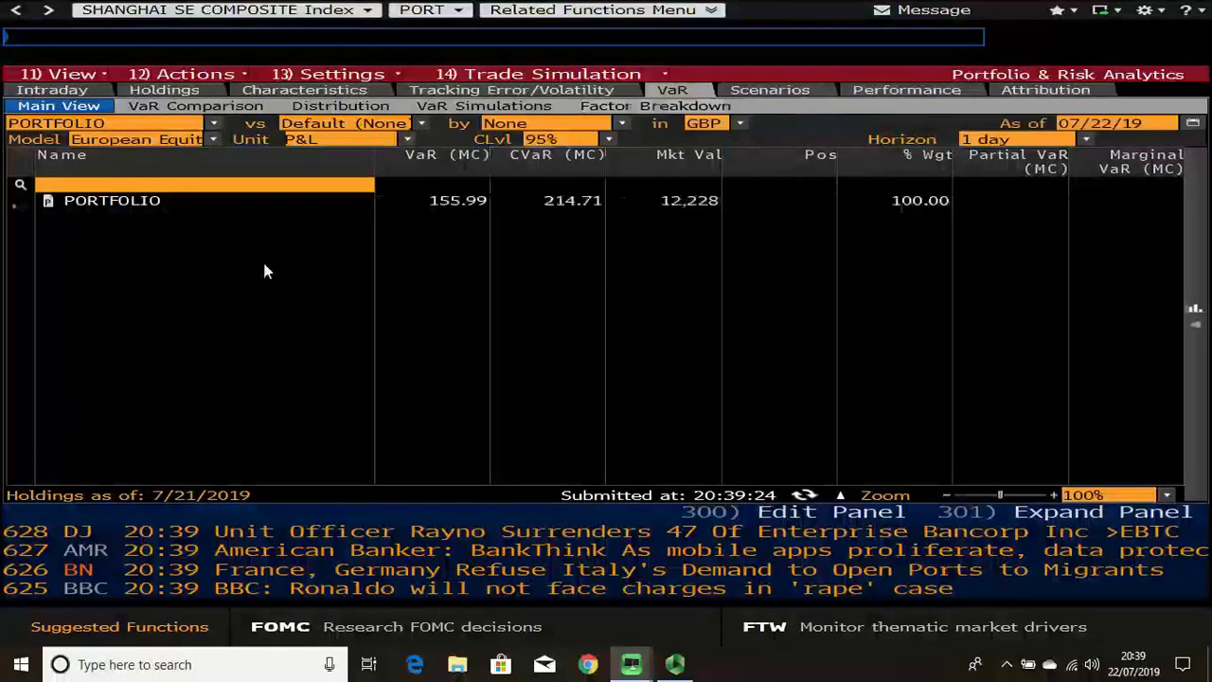
{"action": "left_click", "coordinate": [194, 110]}
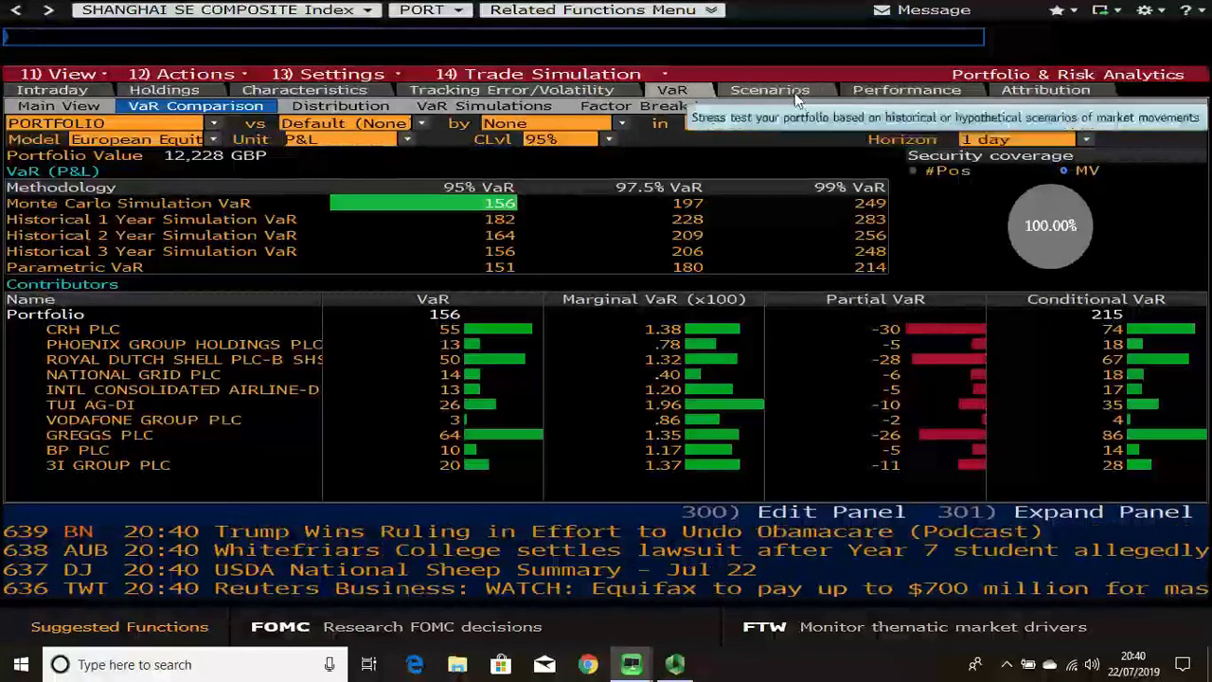
- Look at Scenarios, then show Performance with the portfolio up 13.38 YTD and 0.81 MTD
{"action": "left_click", "coordinate": [795, 95]}
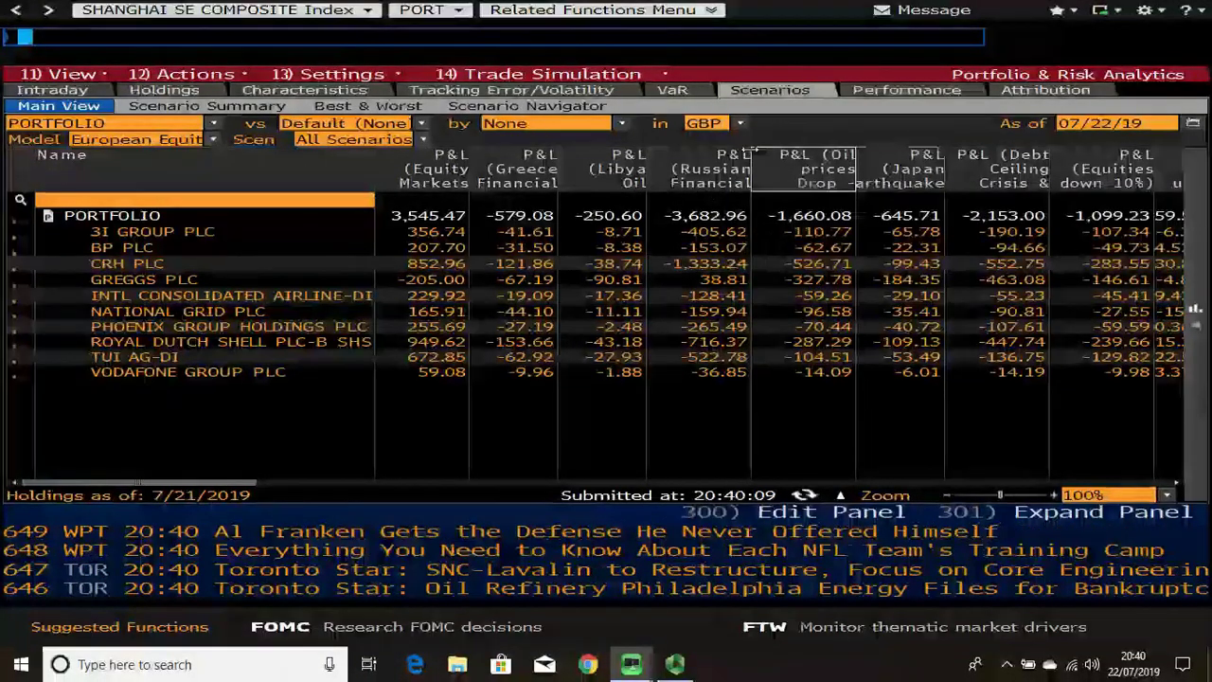
{"action": "left_click", "coordinate": [940, 90]}
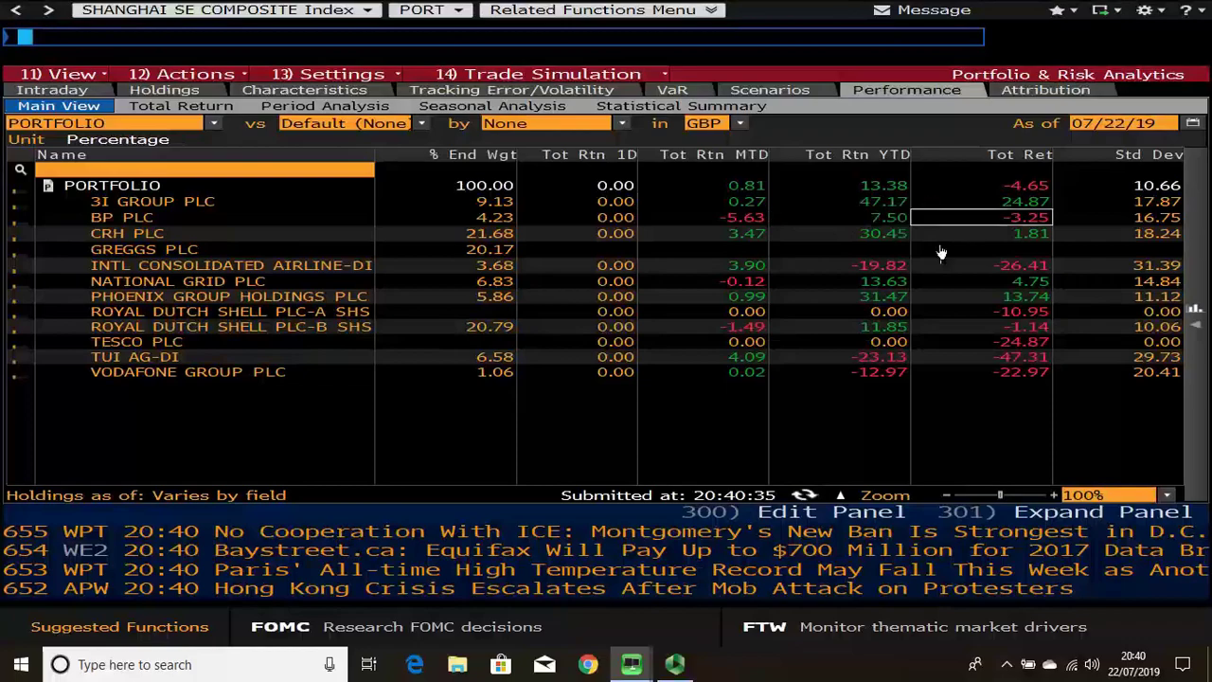
- Chart the portfolio's total return over the maximum time range
{"action": "left_click", "coordinate": [207, 111]}
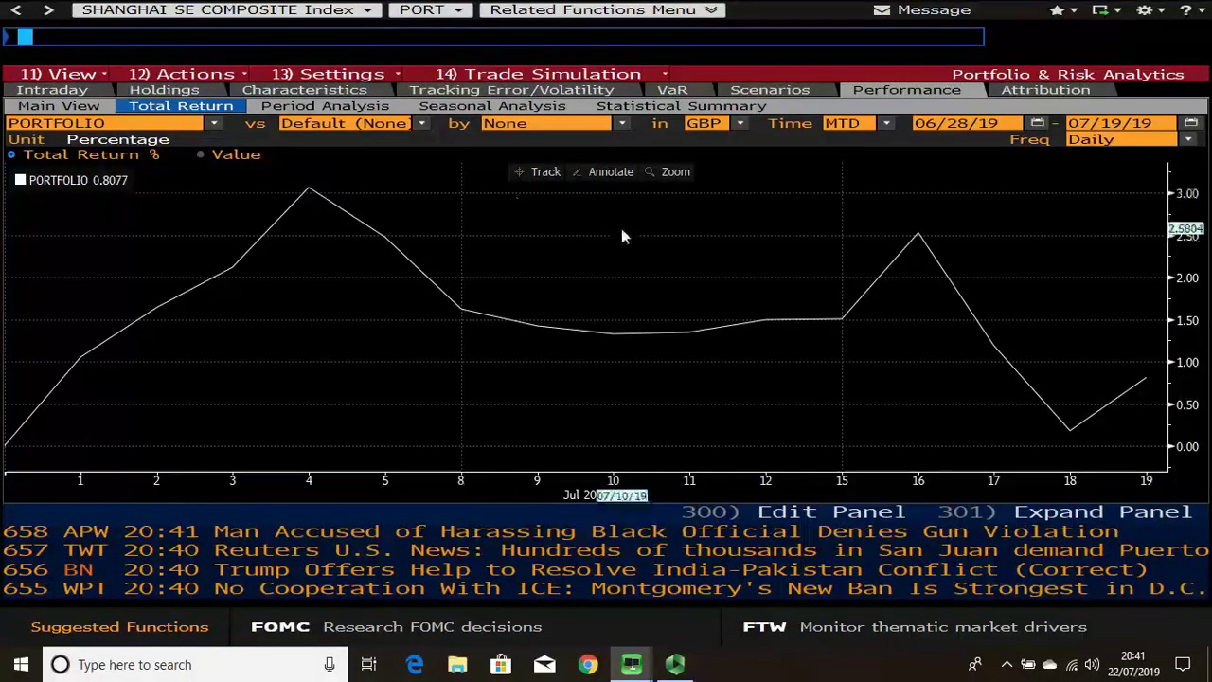
{"action": "left_click", "coordinate": [887, 126]}
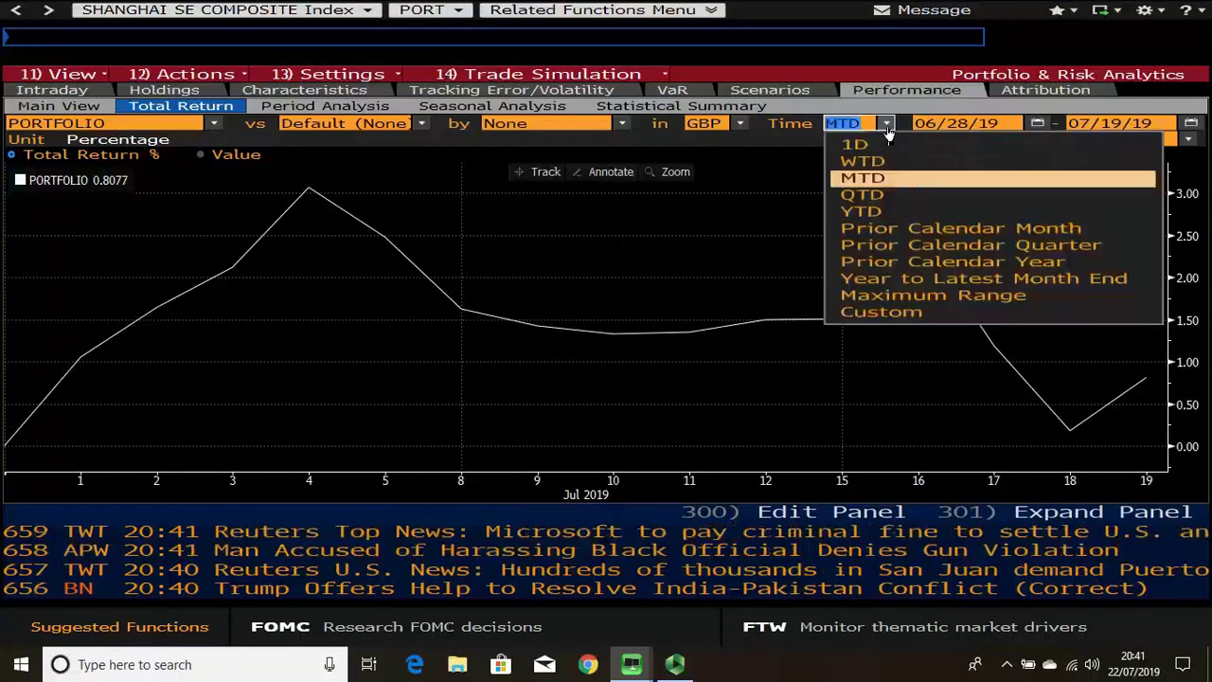
{"action": "left_click", "coordinate": [890, 295]}
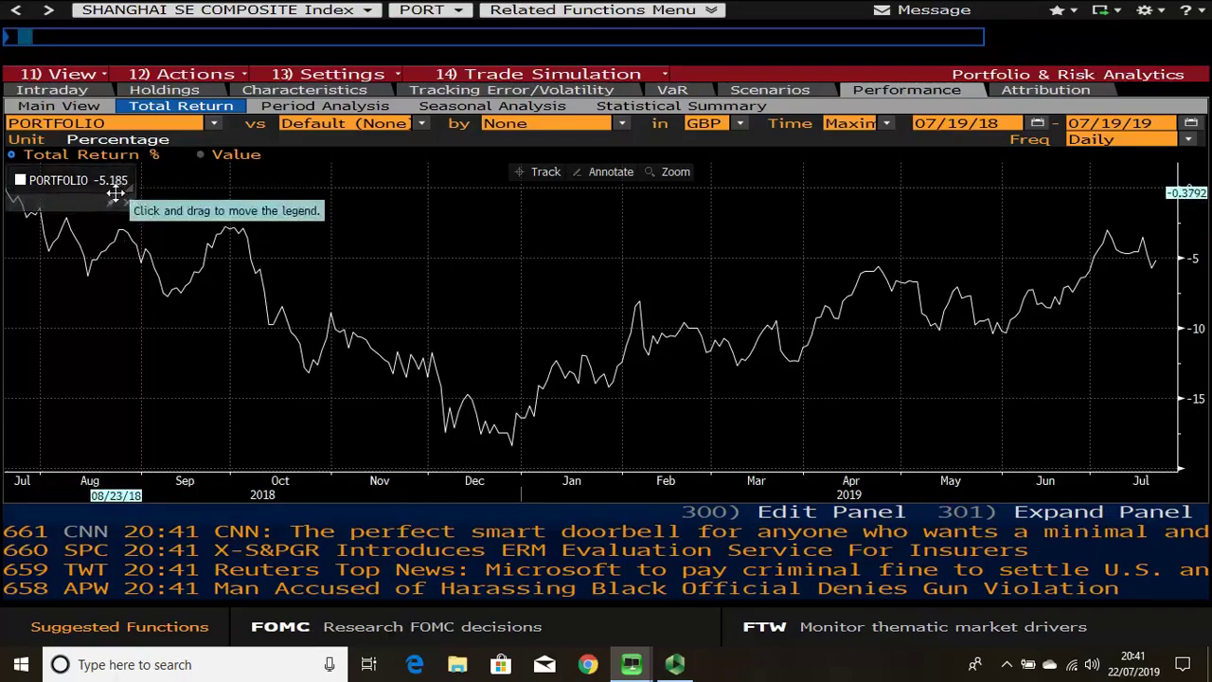
- Benchmark against FTSE 100 INDEX (UKX) and show Period Analysis: 136 up vs 125 down days
{"action": "left_click", "coordinate": [423, 125]}
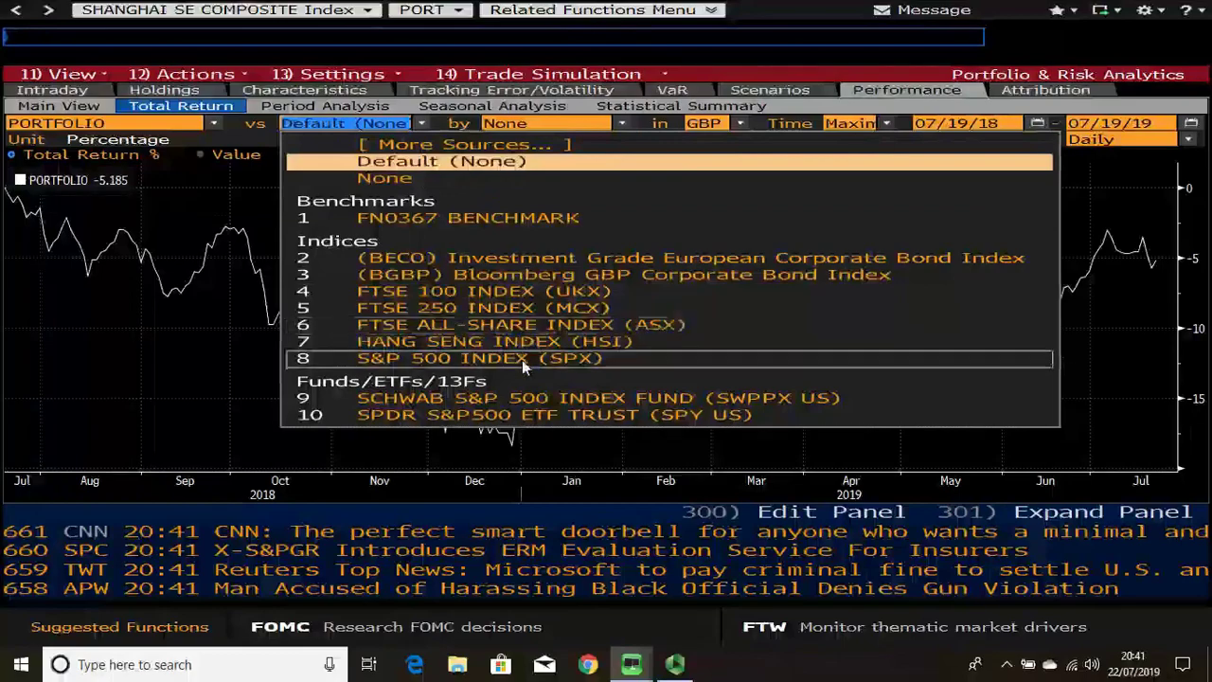
{"action": "left_click", "coordinate": [519, 294]}
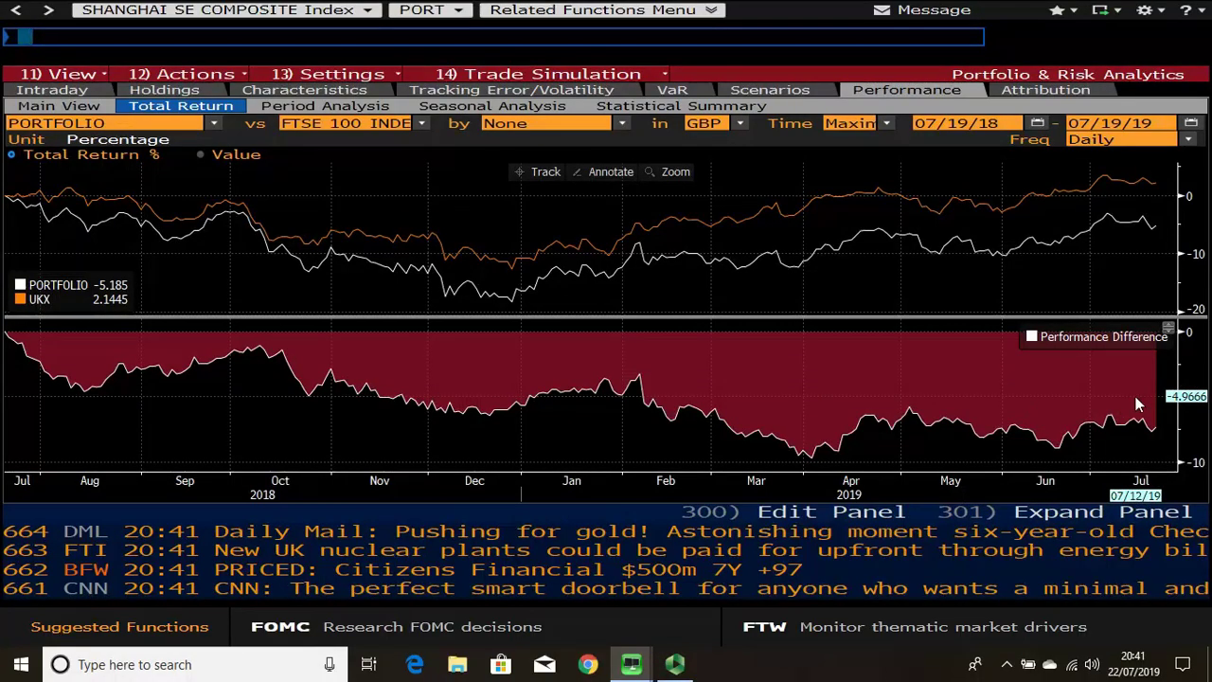
{"action": "left_click", "coordinate": [323, 110]}
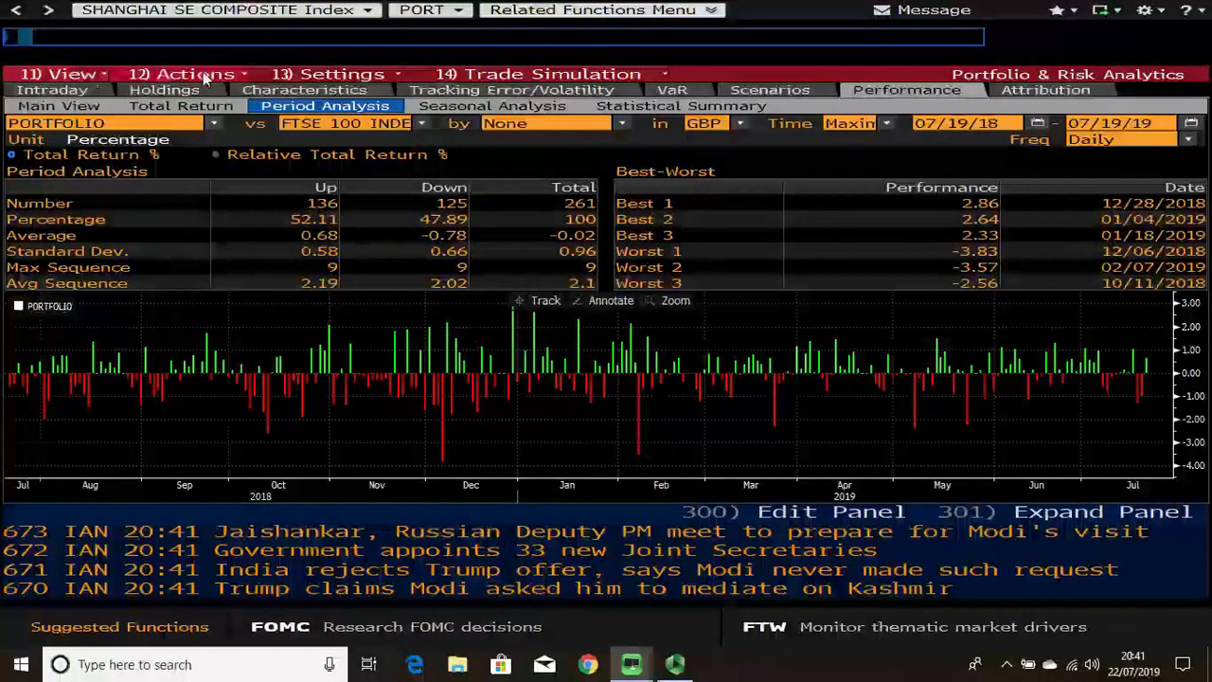
- Look over Generate Report options without generating, then show the 2018–2019 Seasonal Analysis
{"action": "left_click", "coordinate": [205, 74]}
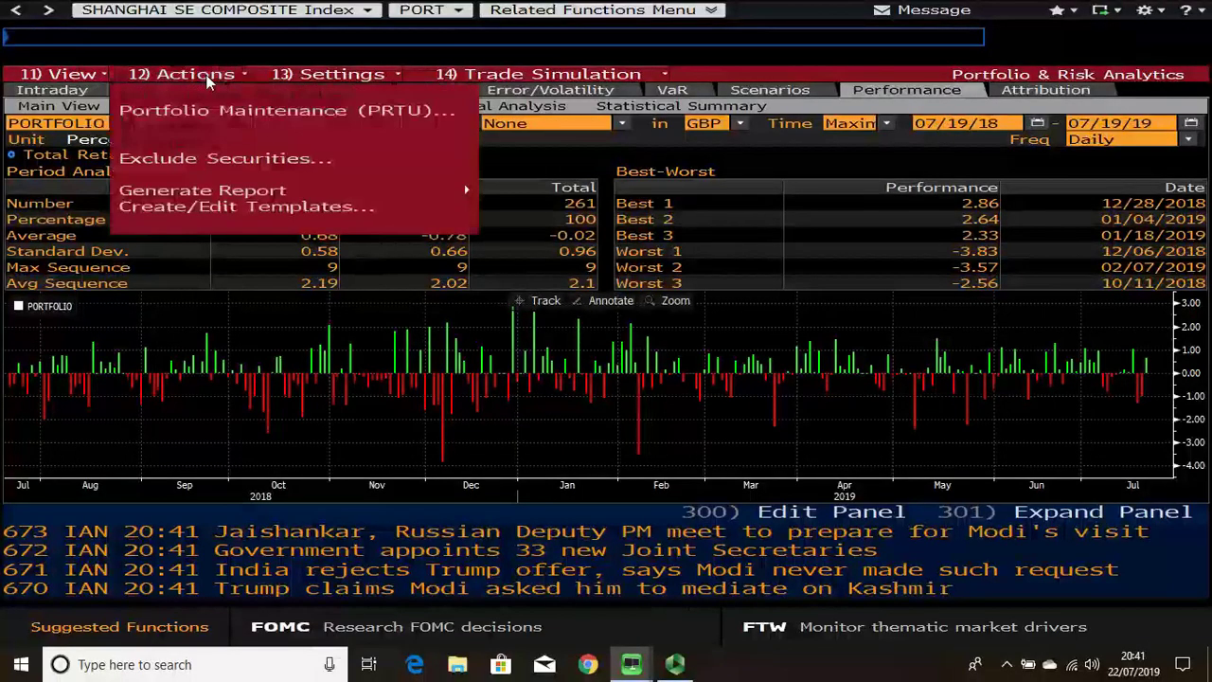
{"action": "mouse_move", "coordinate": [264, 193]}
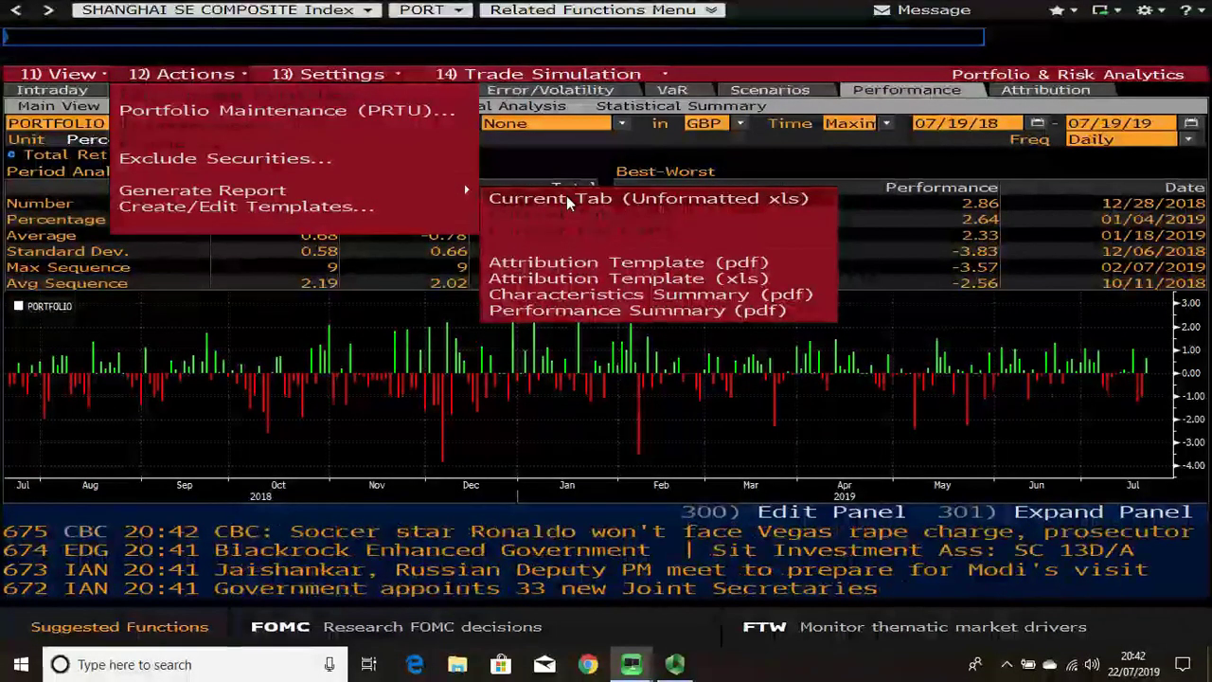
{"action": "left_click", "coordinate": [102, 433]}
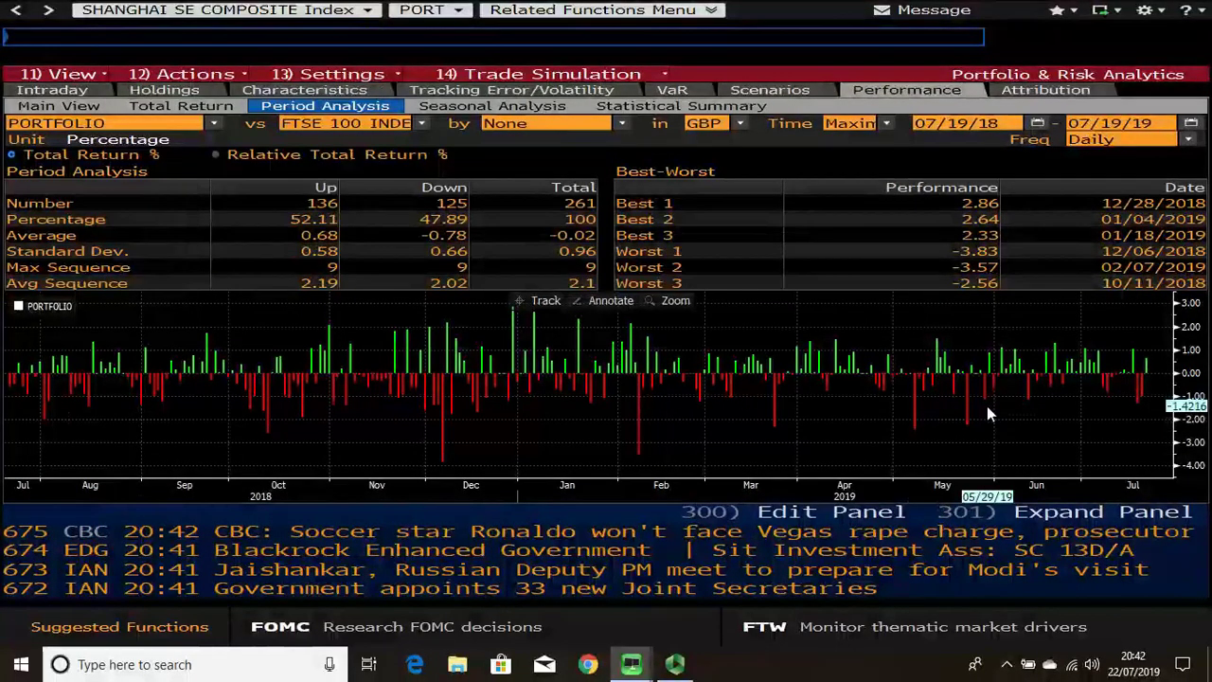
{"action": "left_click", "coordinate": [510, 106]}
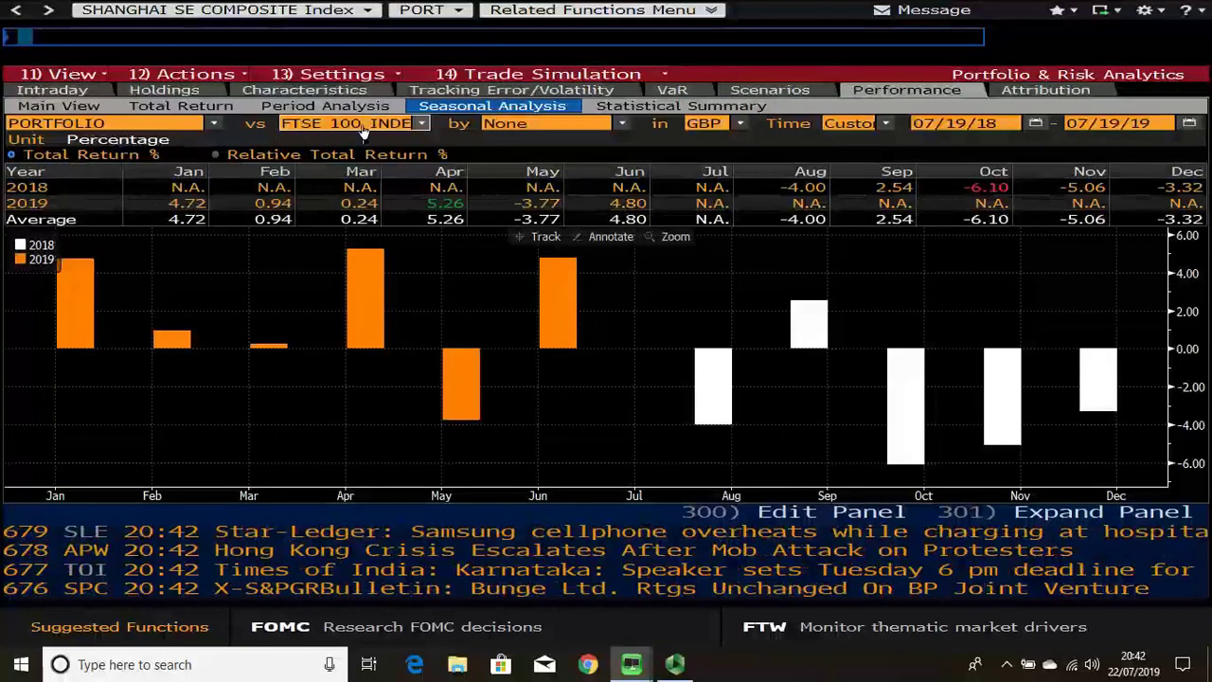
- Keep FTSE 100 as benchmark and show the Statistical Summary: 1-year Sharpe -0.31, beta 1.15
{"action": "left_click", "coordinate": [419, 136]}
{"action": "left_click", "coordinate": [419, 135]}
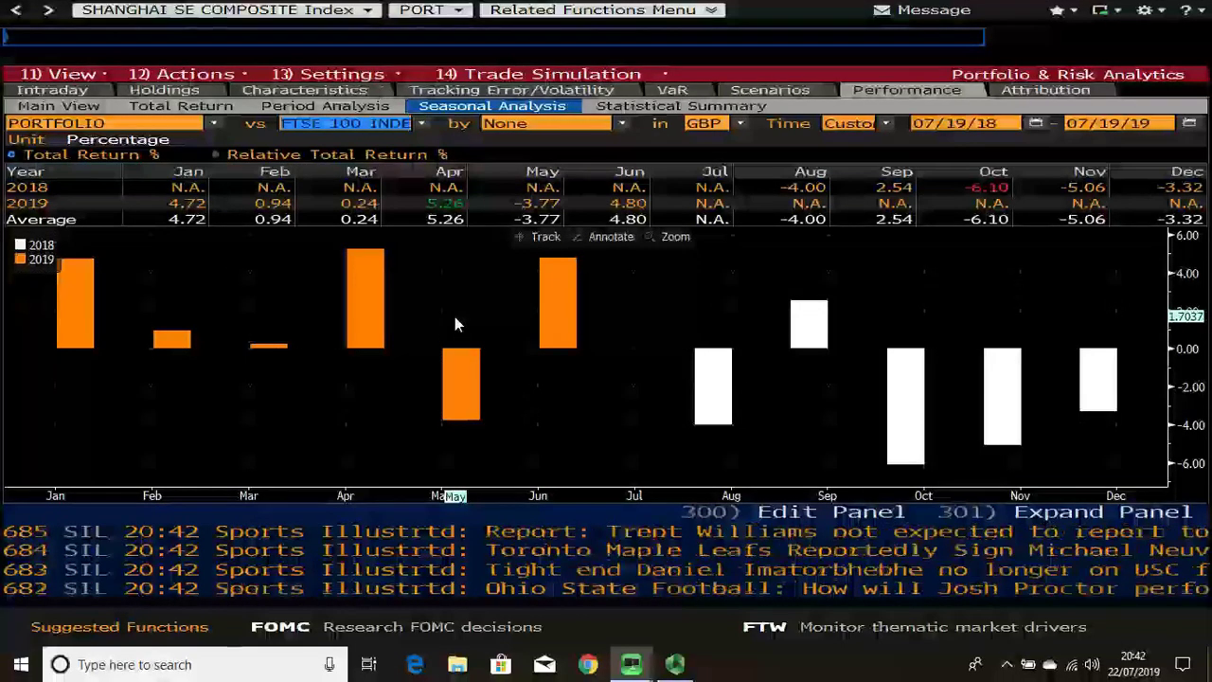
{"action": "left_click", "coordinate": [660, 110]}
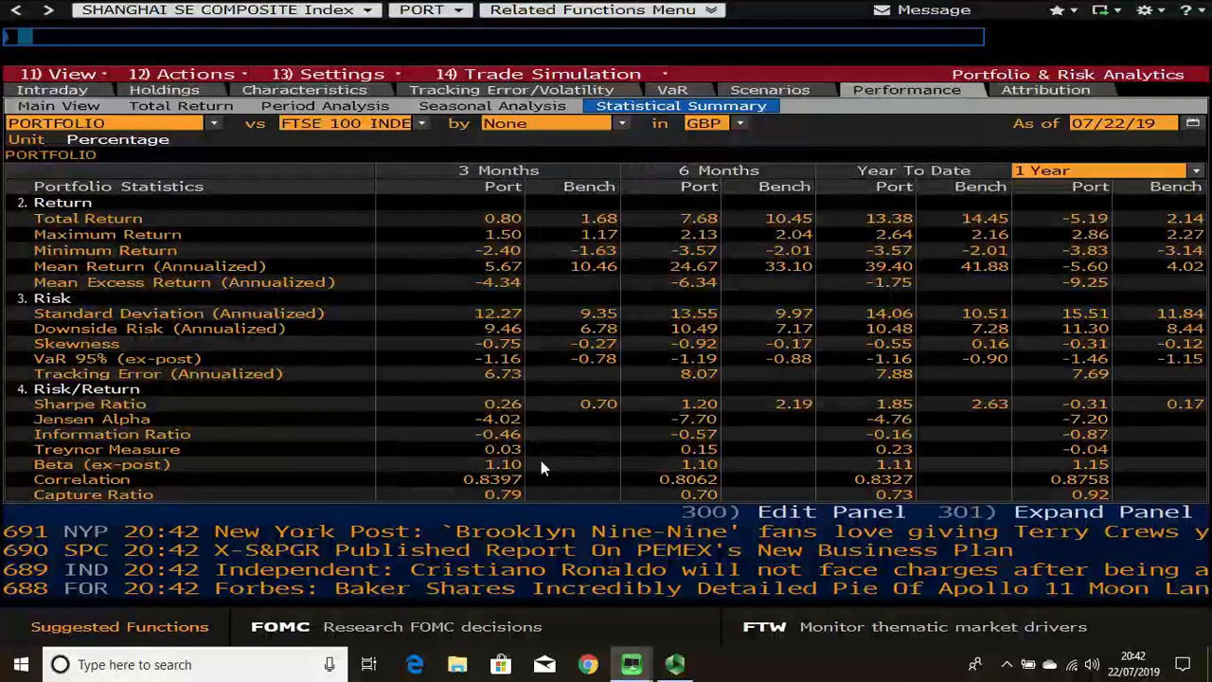
- Keep the last column on 1 Year and show holdings' Attribution versus FTSE 100
{"action": "left_click", "coordinate": [1194, 172]}
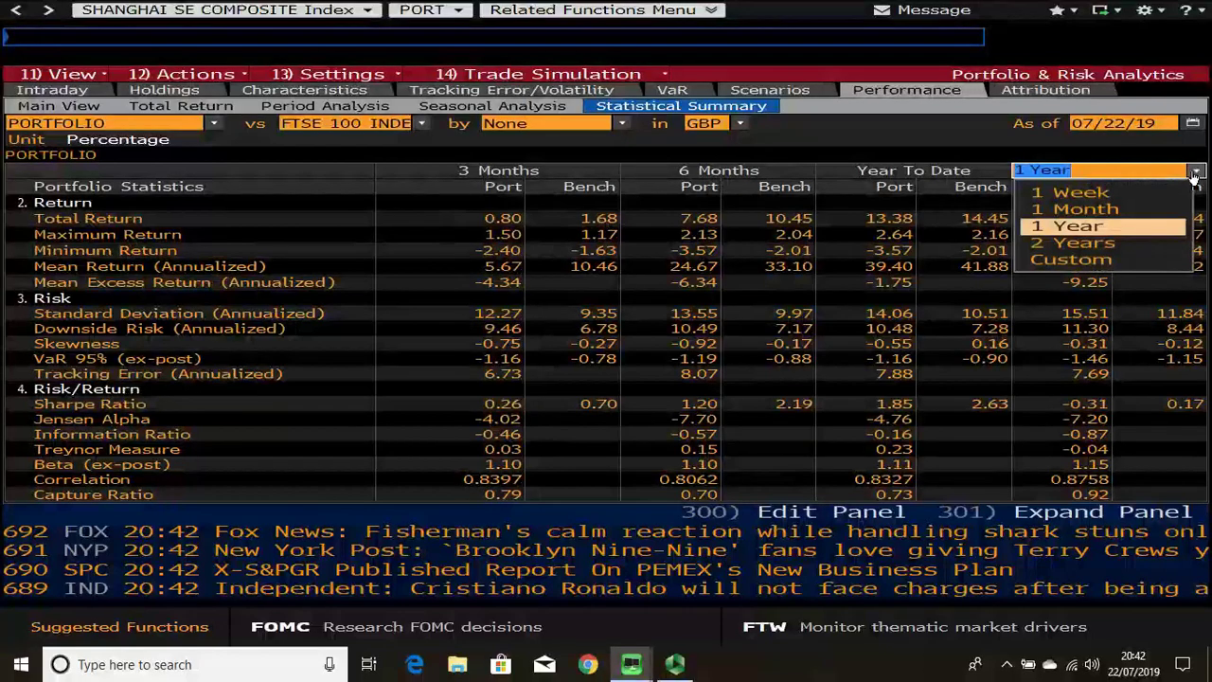
{"action": "left_click", "coordinate": [1194, 173]}
{"action": "left_click", "coordinate": [1194, 172]}
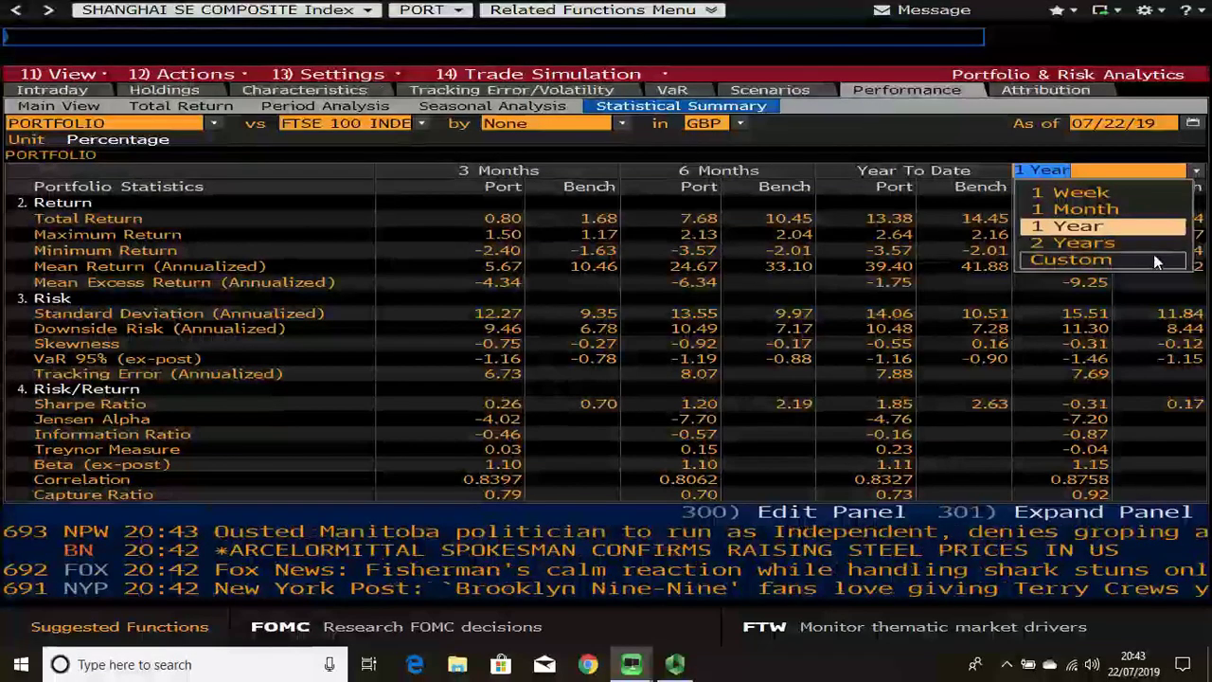
{"action": "left_click", "coordinate": [1197, 173]}
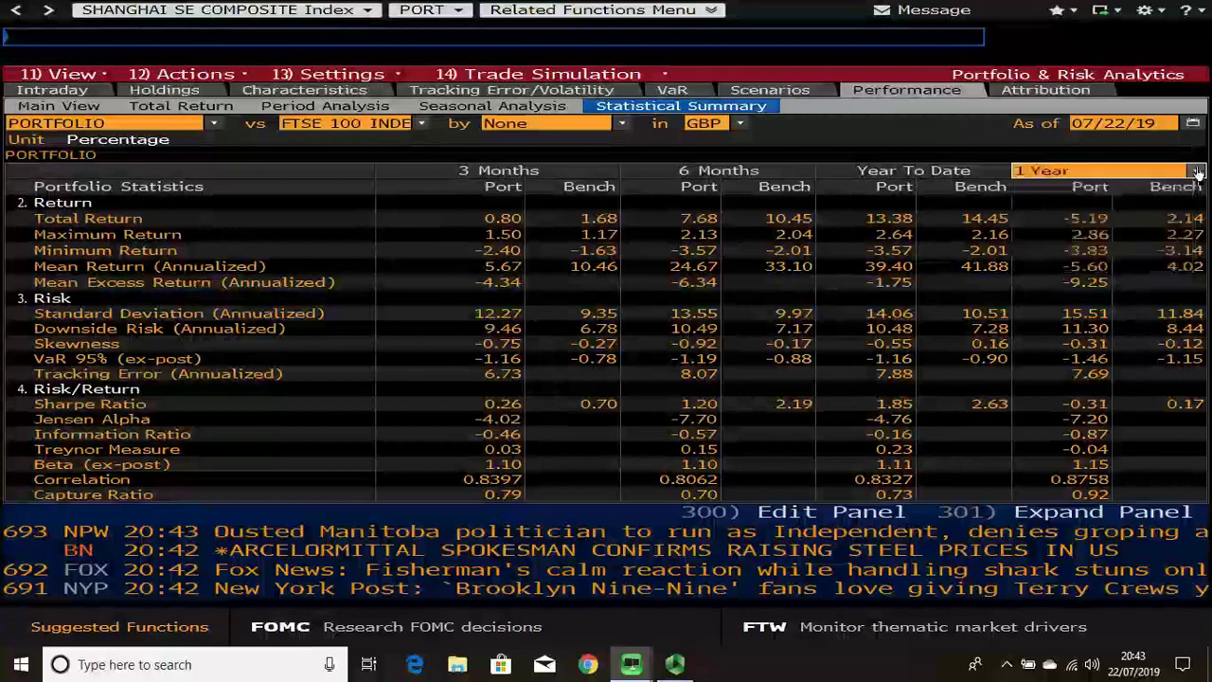
{"action": "left_click", "coordinate": [1054, 92]}
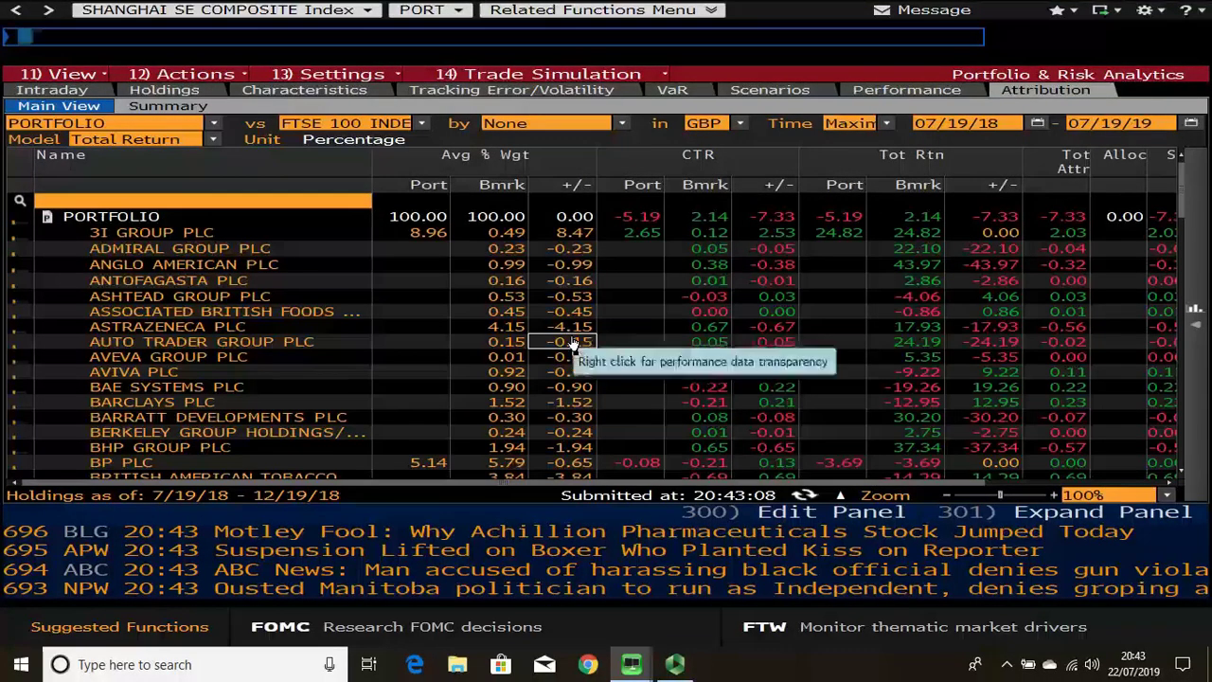
- Show the attribution Summary: active return -7.33, with TUI AG-DI the largest detractor
{"action": "left_click", "coordinate": [171, 112]}
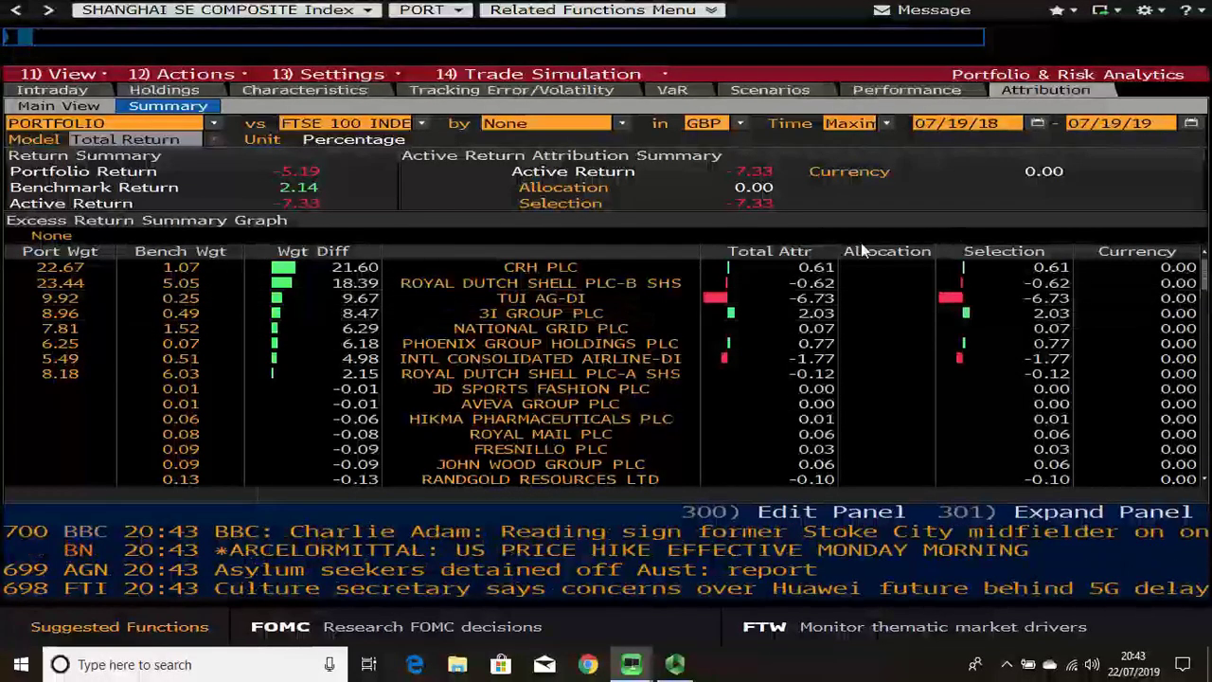
- Recalculate the attribution summary against the S&P 500 INDEX
{"action": "left_click", "coordinate": [413, 124]}
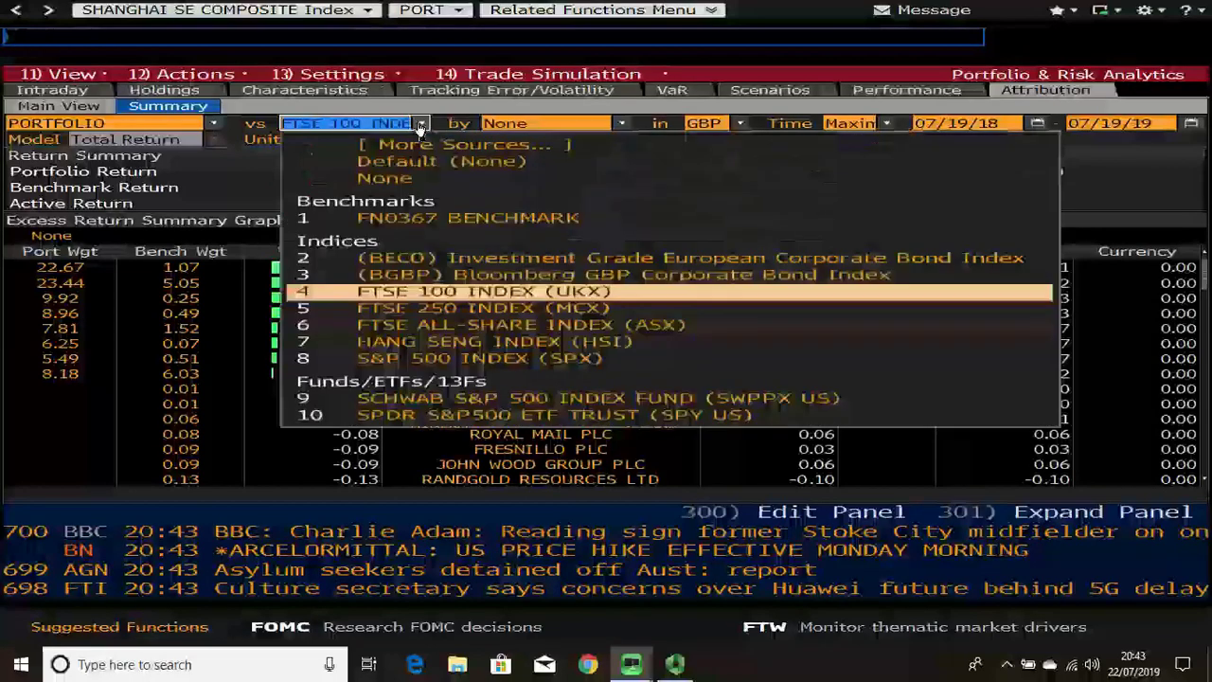
{"action": "left_click", "coordinate": [480, 358]}
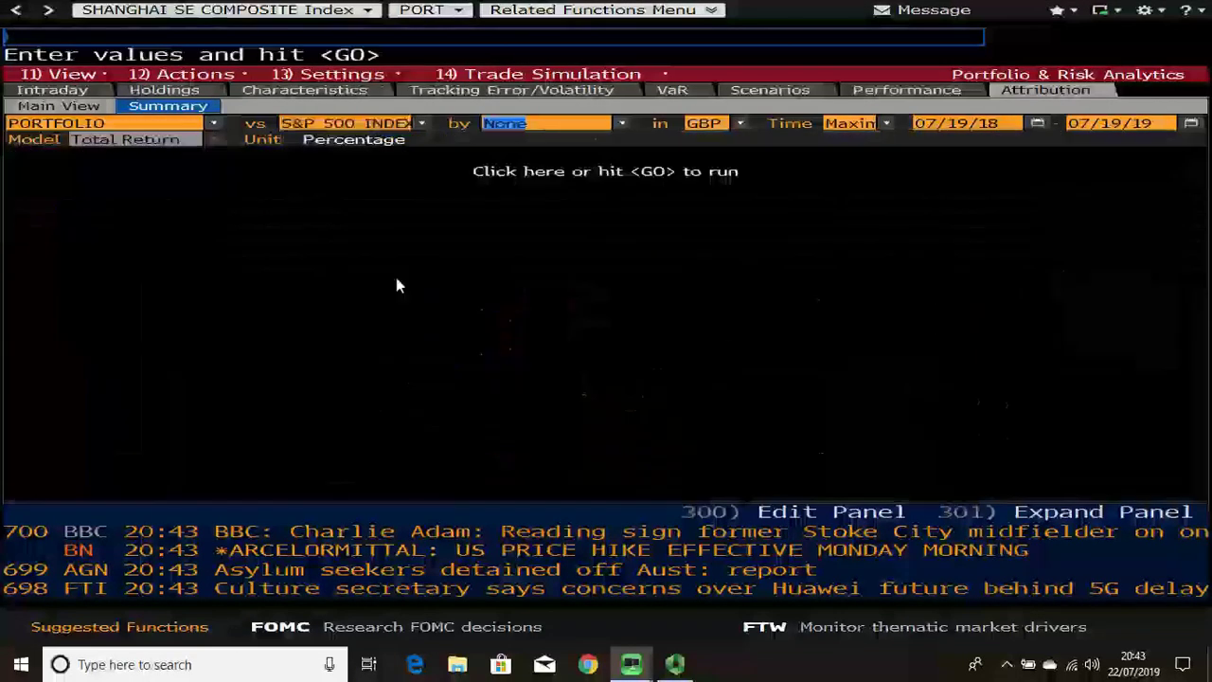
{"action": "key", "text": "Return"}
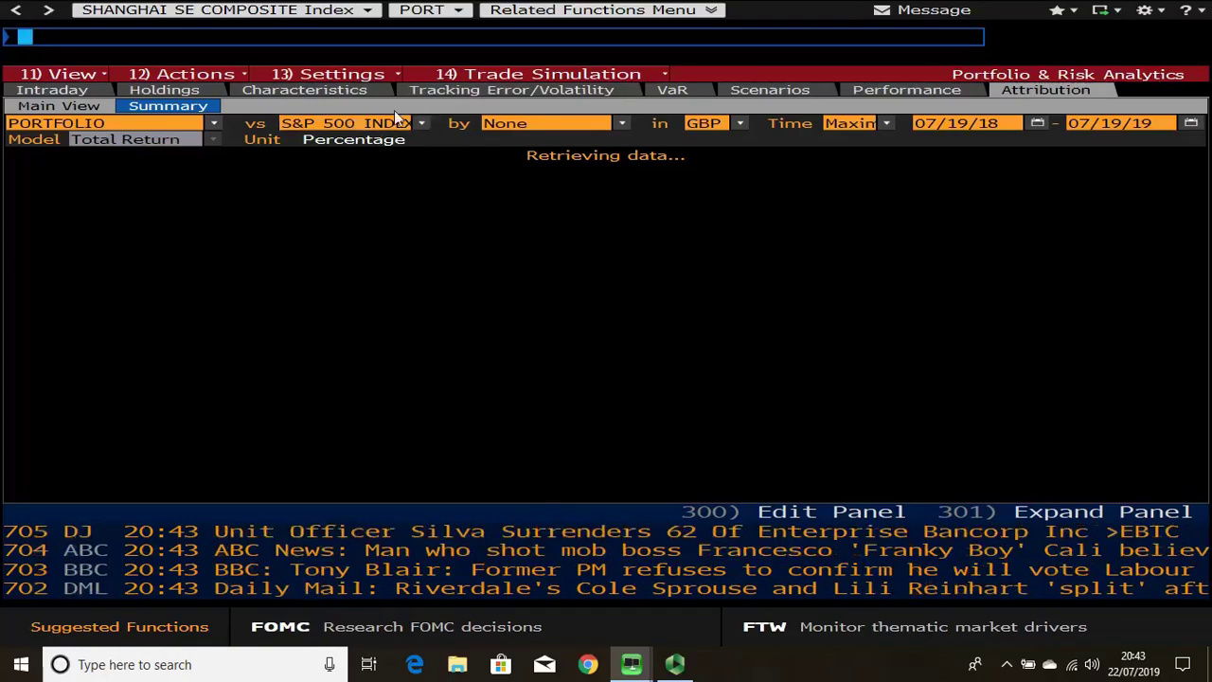
- Recalculate against SPDR S&P500 ETF TRUST (SPY US): benchmark 12.59, active return -17.77
{"action": "left_click", "coordinate": [421, 124]}
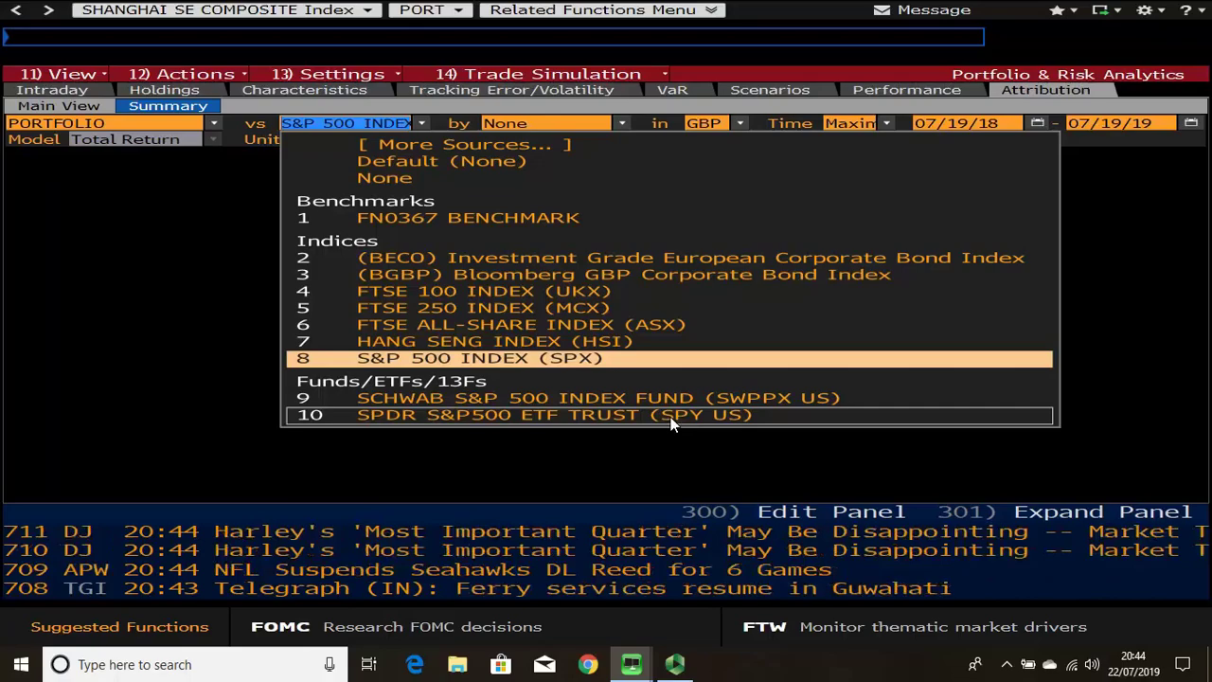
{"action": "left_click", "coordinate": [625, 415]}
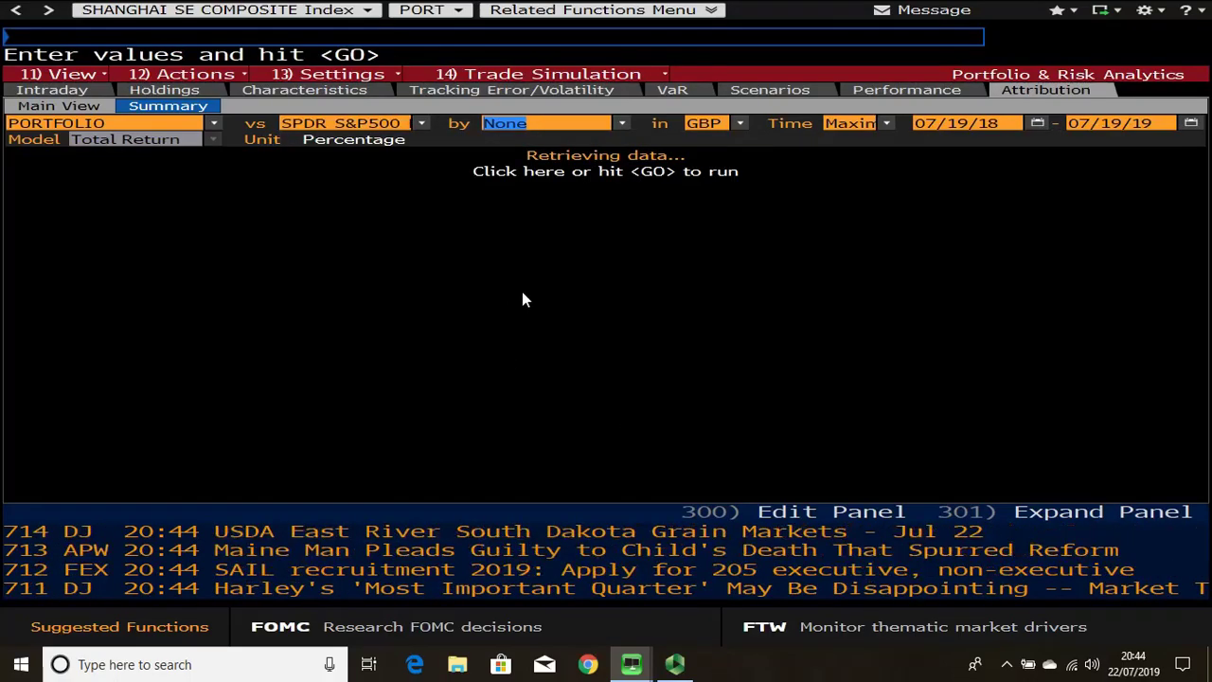
{"action": "key", "text": "Return"}
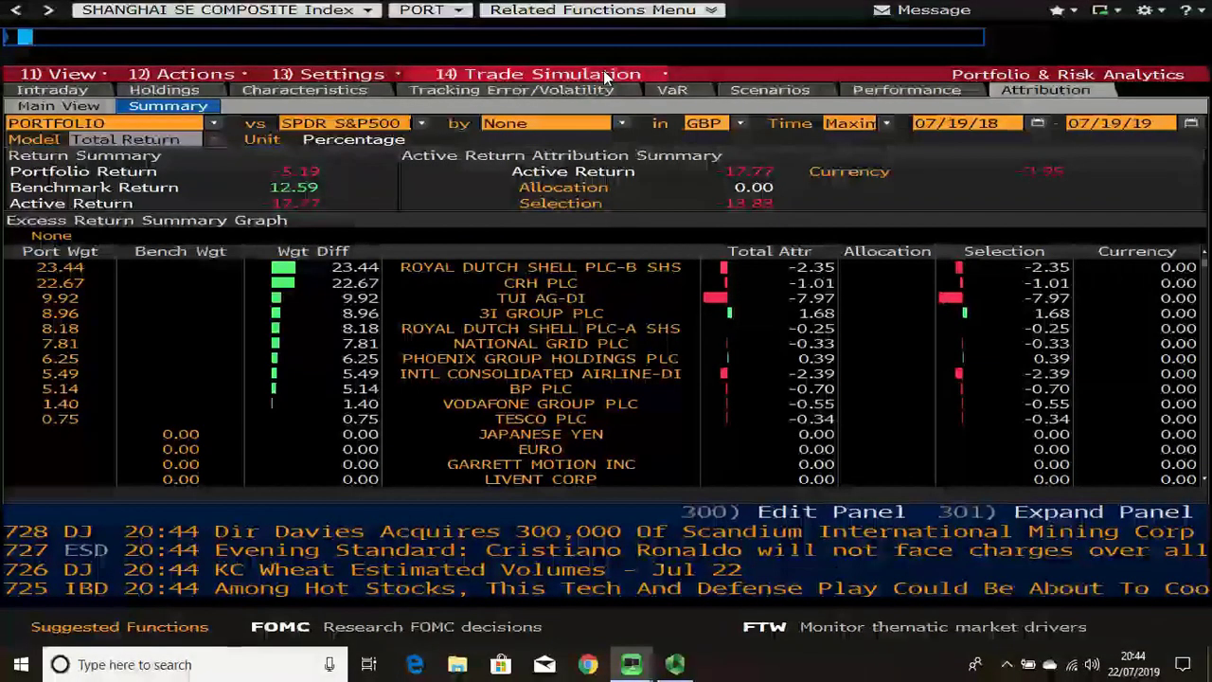
{"action": "left_click", "coordinate": [604, 72]}
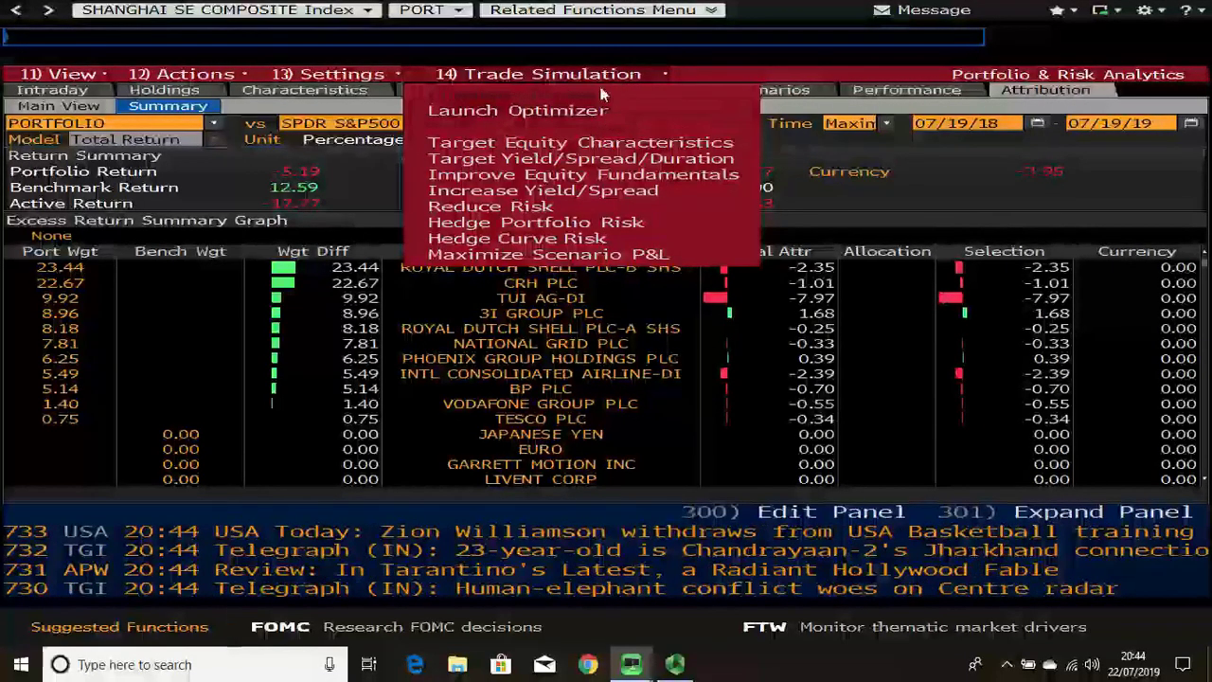
{"action": "left_click", "coordinate": [598, 75]}
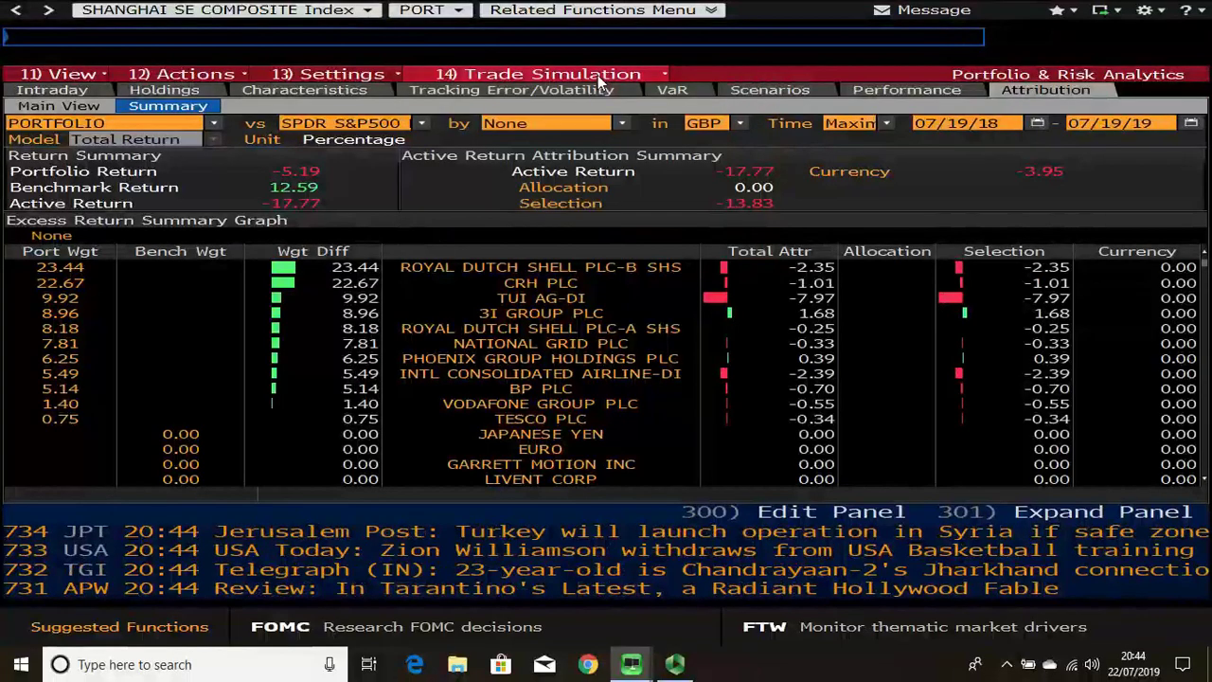